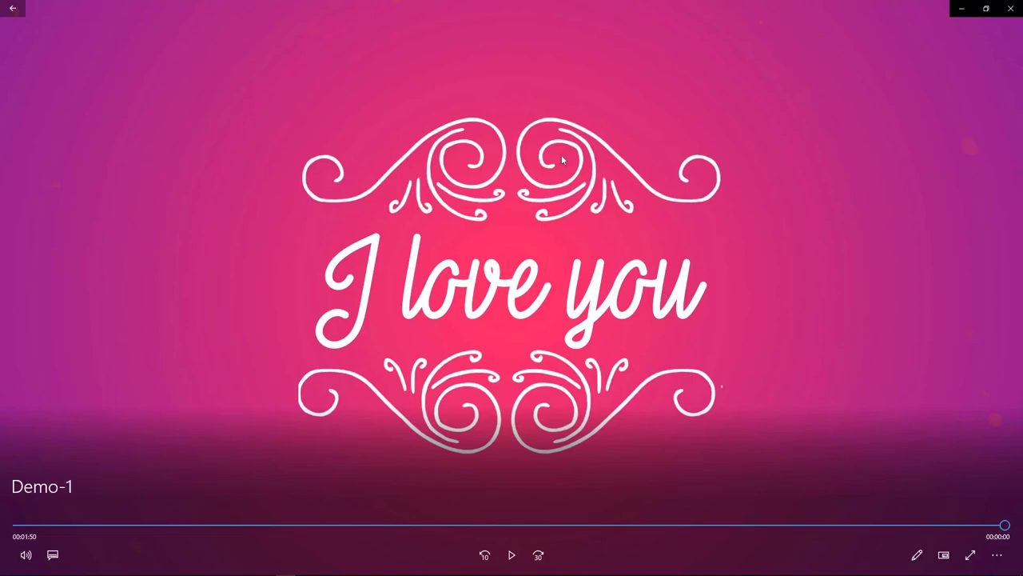
Close Movies & TV once the Demo-1 video has finished playing.
{"action": "left_click", "coordinate": [1009, 8]}
Refresh the desktop twice.
{"action": "right_click", "coordinate": [645, 140]}
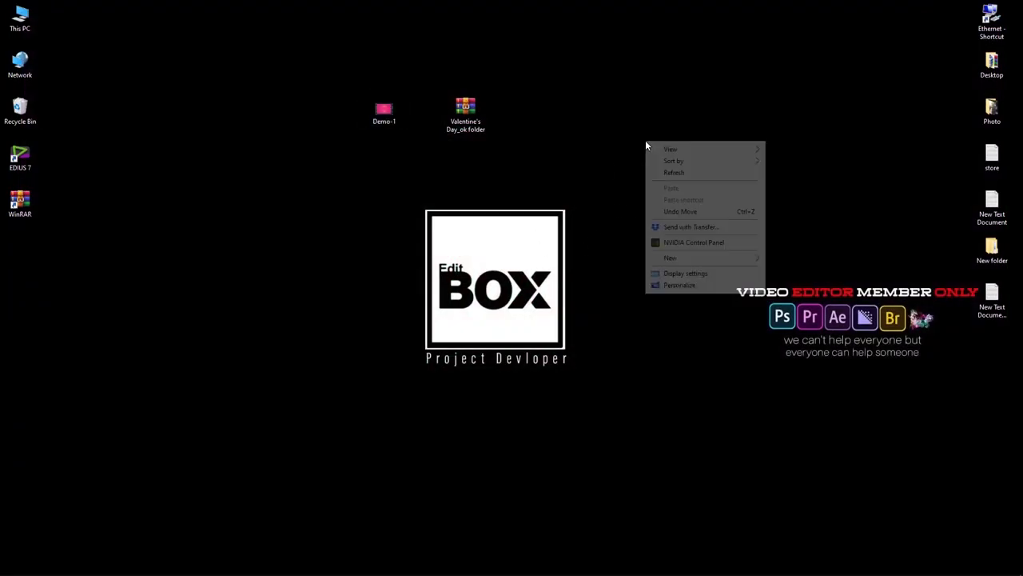
{"action": "left_click", "coordinate": [668, 173]}
{"action": "right_click", "coordinate": [576, 132]}
{"action": "left_click", "coordinate": [605, 165]}
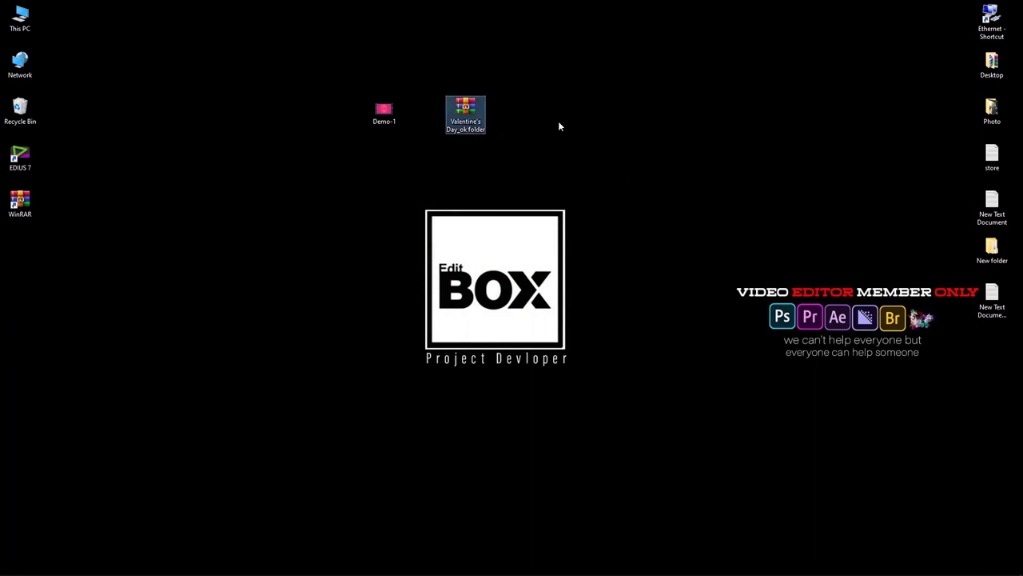
Check the size of the Valentine's Day_ok folder.rar archive in its Properties, then dismiss it.
{"action": "right_click", "coordinate": [637, 120]}
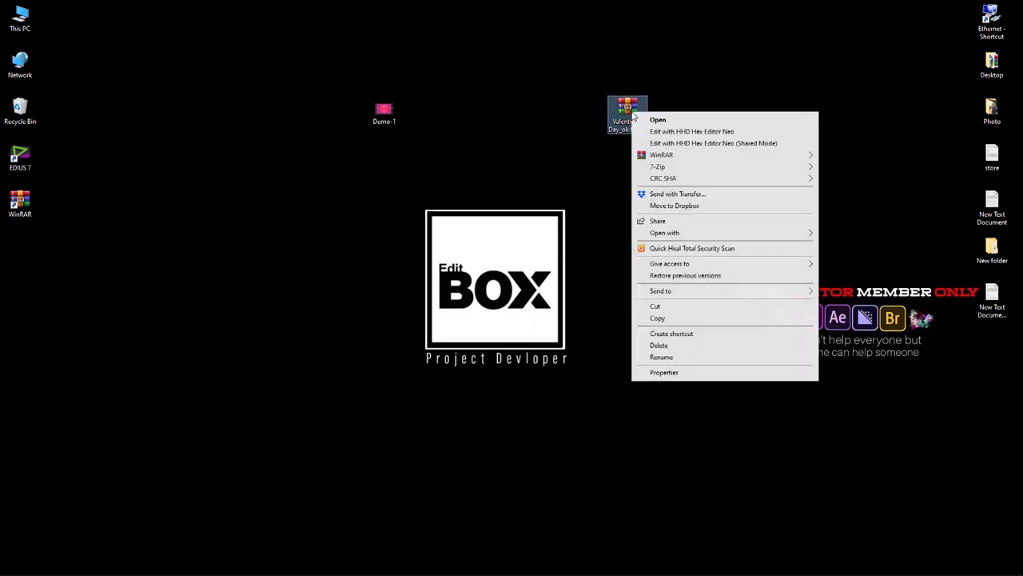
{"action": "left_click", "coordinate": [666, 373]}
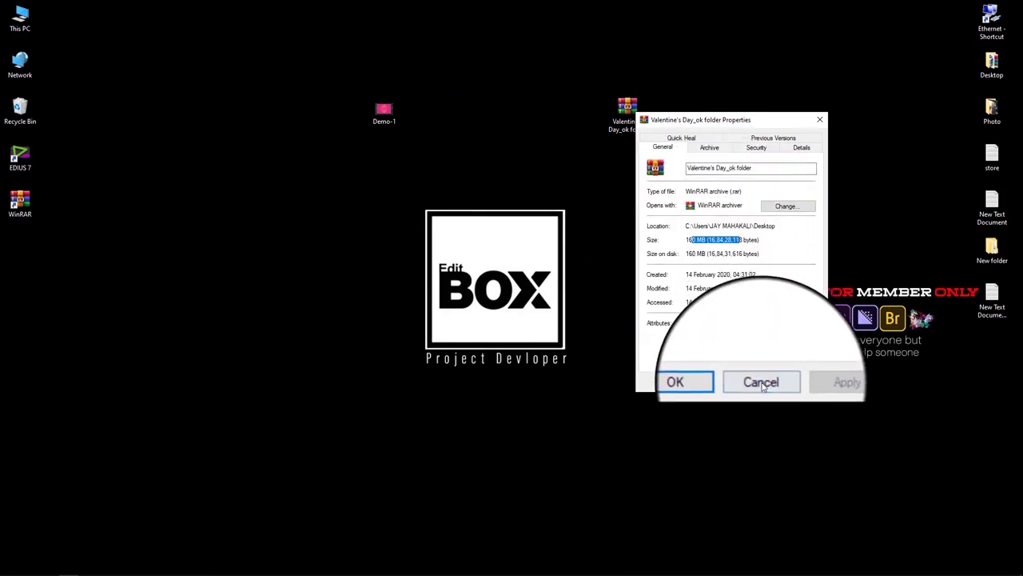
{"action": "left_click", "coordinate": [718, 381]}
Extract the archive with WinRAR into a 'Valentine's Day_ok folder' folder.
{"action": "right_click", "coordinate": [628, 133]}
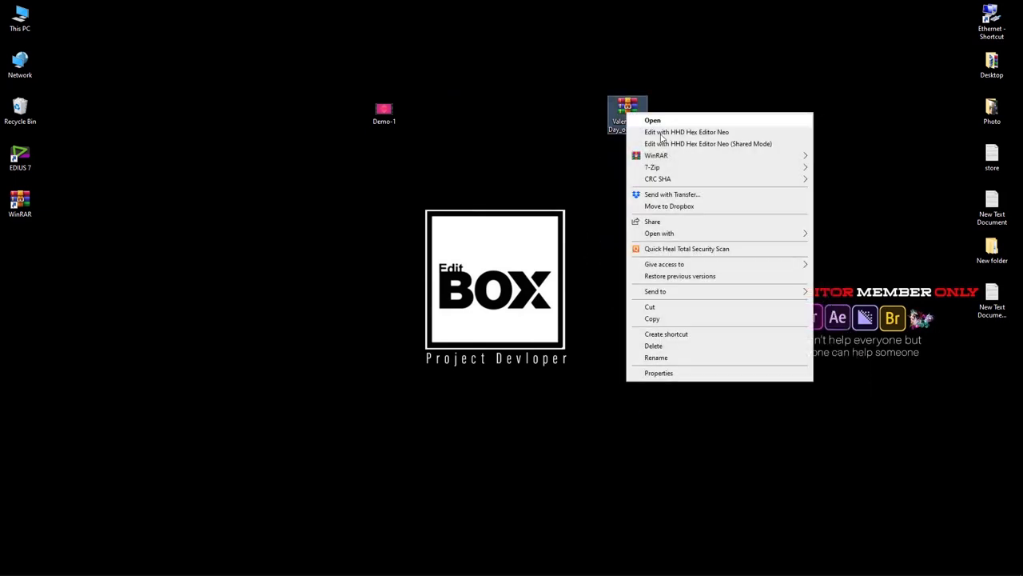
{"action": "mouse_move", "coordinate": [662, 158]}
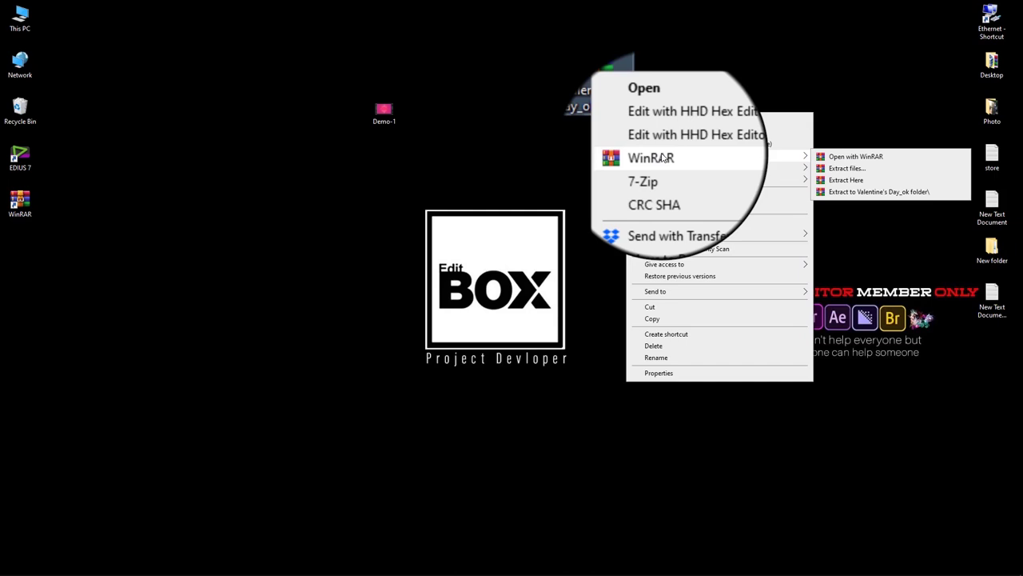
{"action": "left_click", "coordinate": [880, 192]}
{"action": "right_click", "coordinate": [625, 112]}
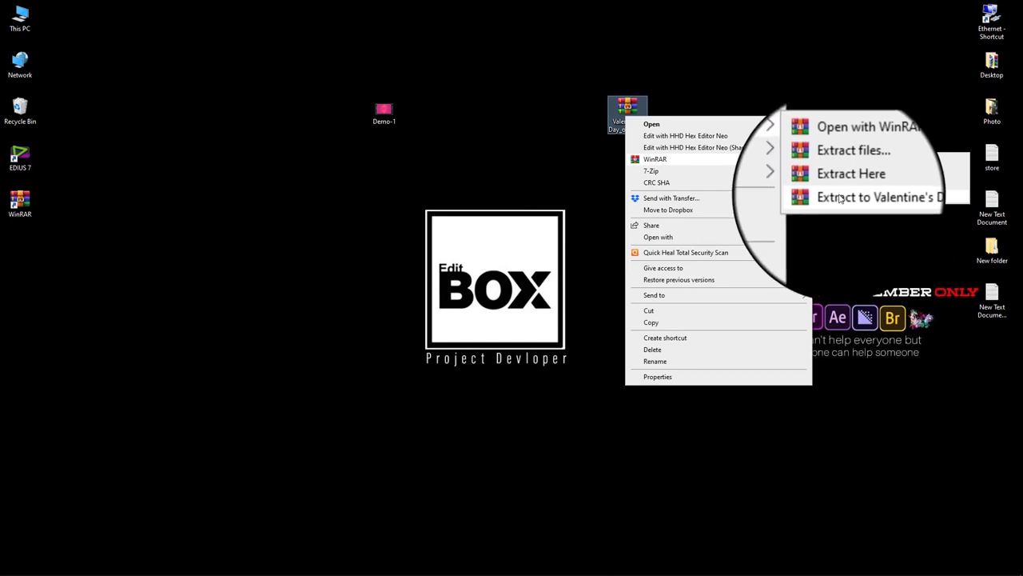
{"action": "left_click", "coordinate": [839, 196]}
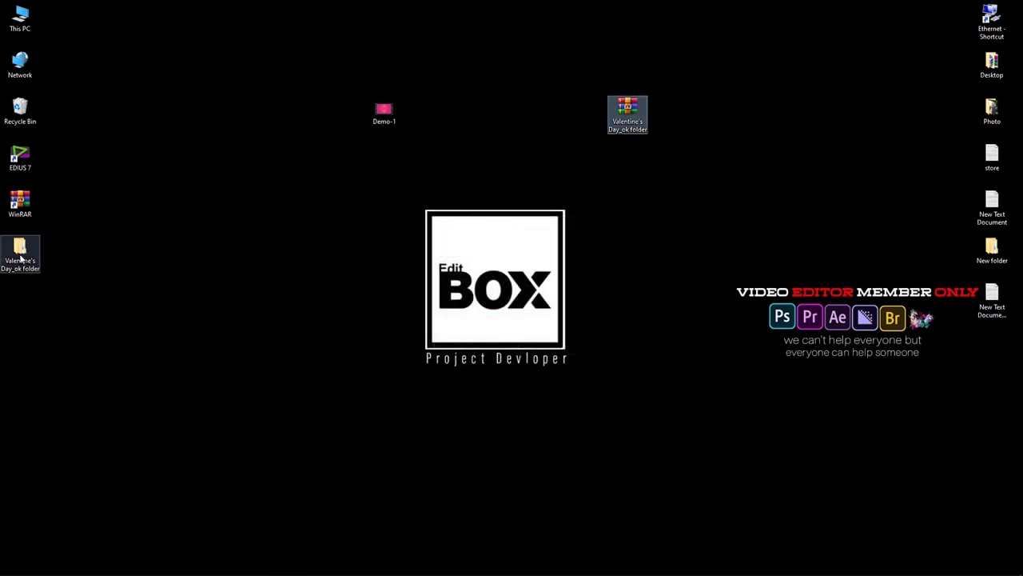
Confirm in Properties that the extracted folder holds 3,206 files.
{"action": "right_click", "coordinate": [714, 159]}
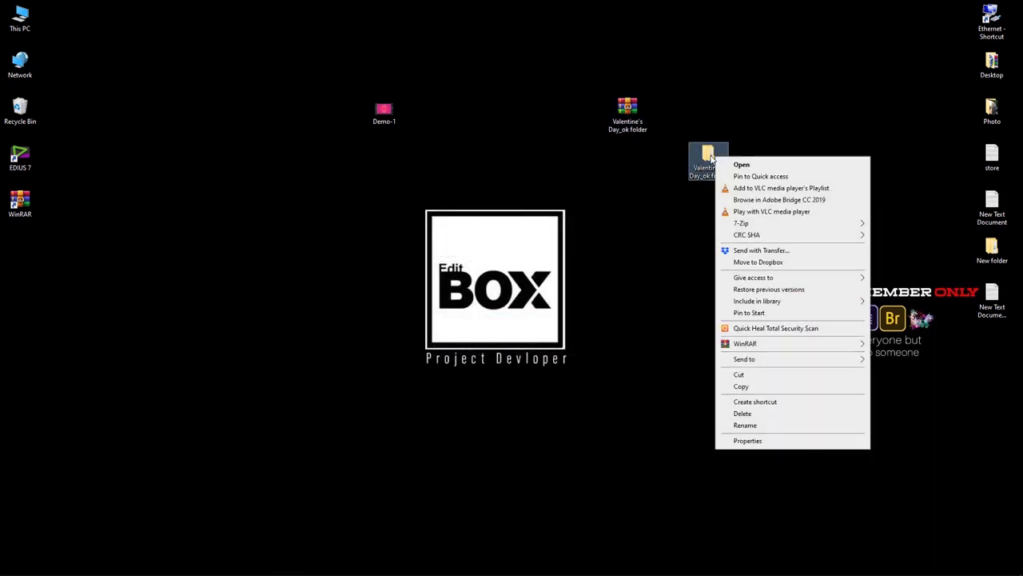
{"action": "left_click", "coordinate": [749, 441]}
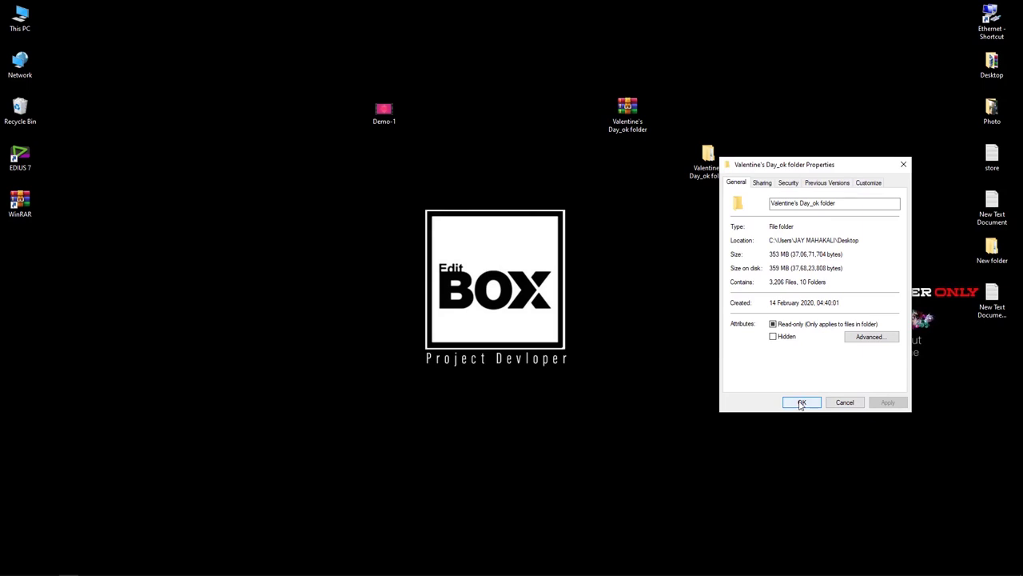
{"action": "left_click", "coordinate": [801, 402]}
Move the extracted folder beside Demo-1 and refresh the desktop.
{"action": "left_click_drag", "start_coordinate": [494, 152], "coordinate": [496, 118]}
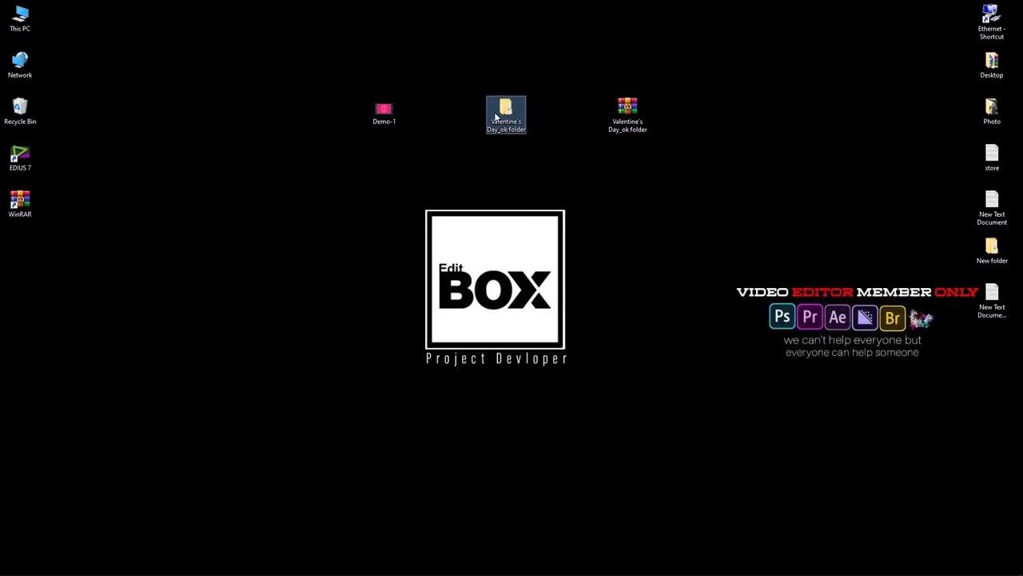
{"action": "right_click", "coordinate": [575, 159]}
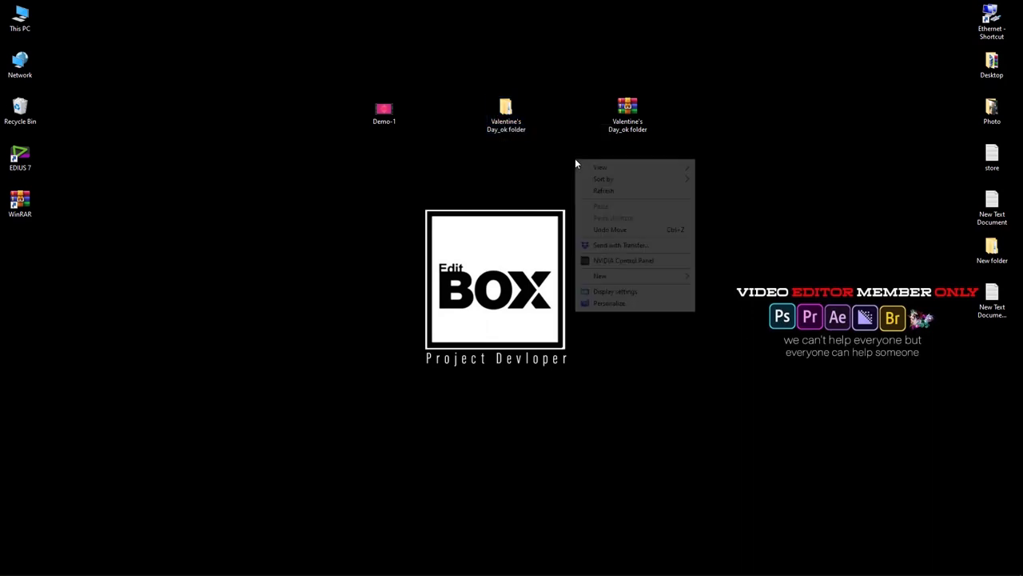
{"action": "left_click", "coordinate": [603, 196]}
{"action": "right_click", "coordinate": [603, 200]}
{"action": "left_click", "coordinate": [636, 229]}
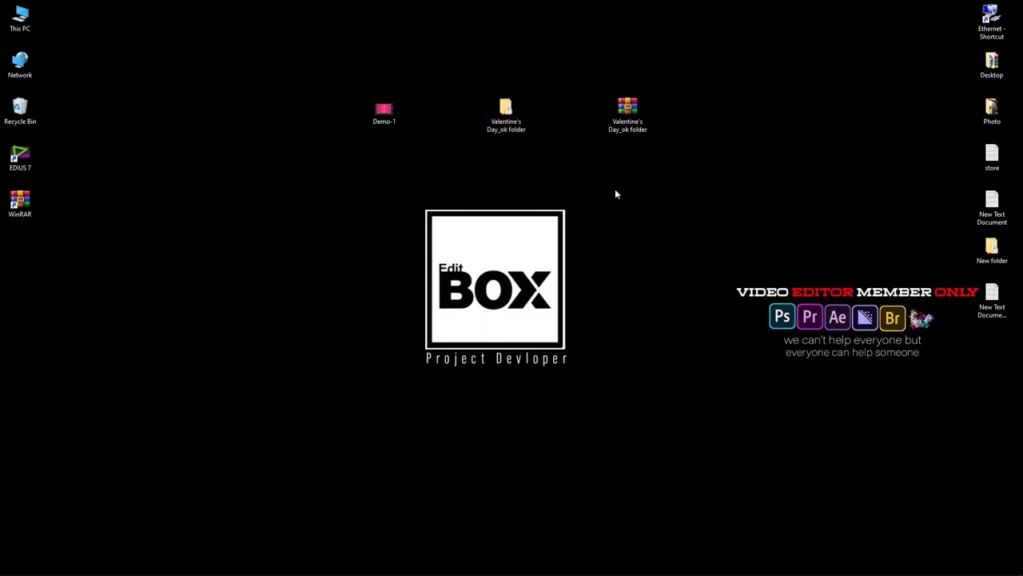
{"action": "right_click", "coordinate": [615, 195]}
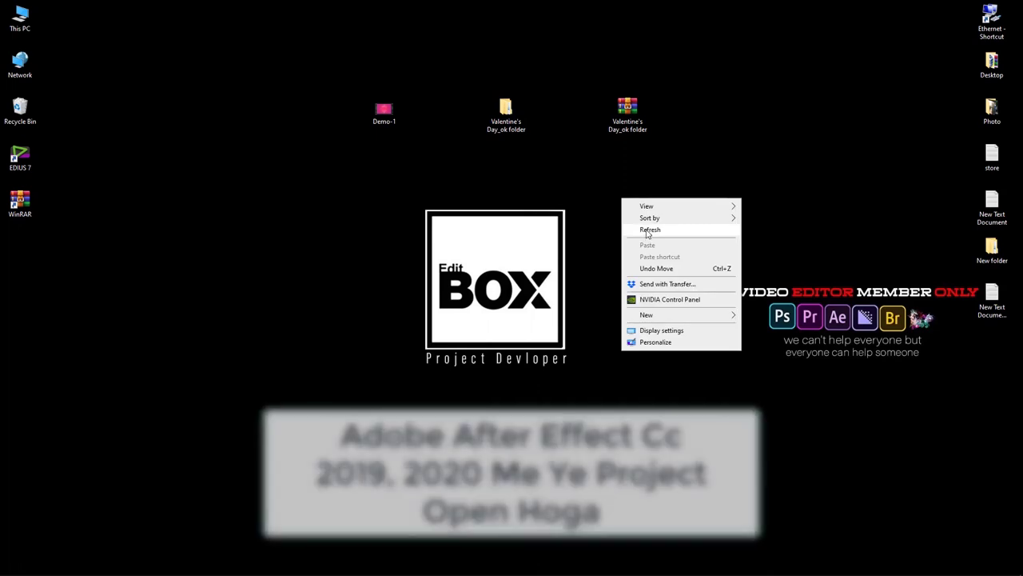
{"action": "left_click", "coordinate": [649, 232]}
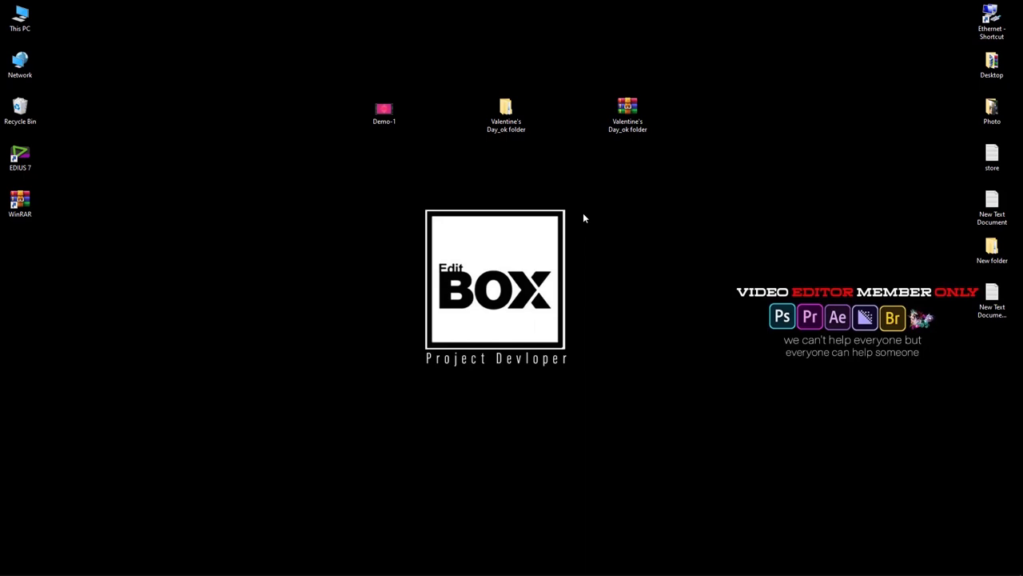
{"action": "right_click", "coordinate": [582, 213]}
{"action": "left_click", "coordinate": [620, 245]}
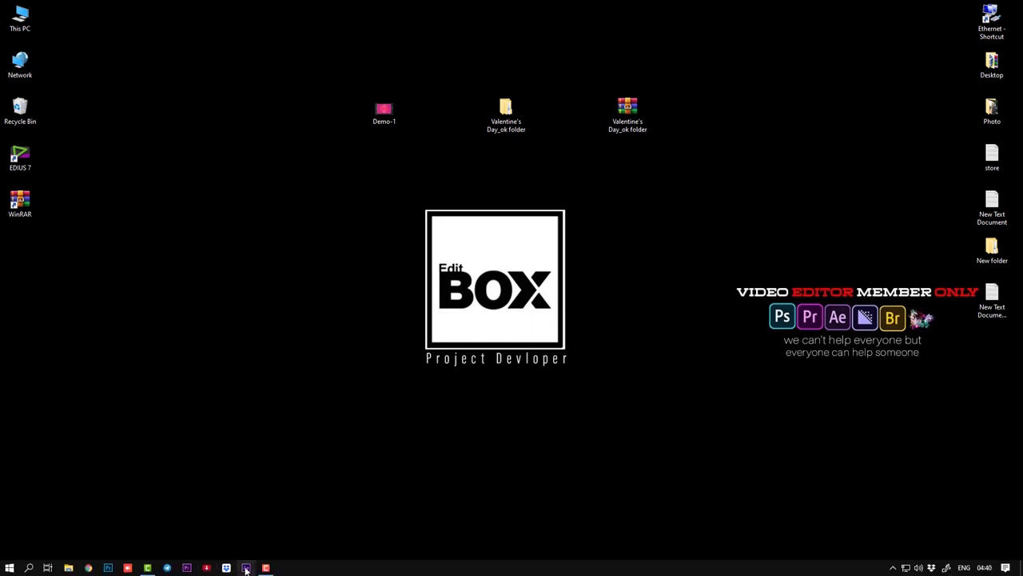
Launch After Effects and open the Valentine's Day Today_ok .aep project from the desktop folder.
{"action": "left_click", "coordinate": [246, 569]}
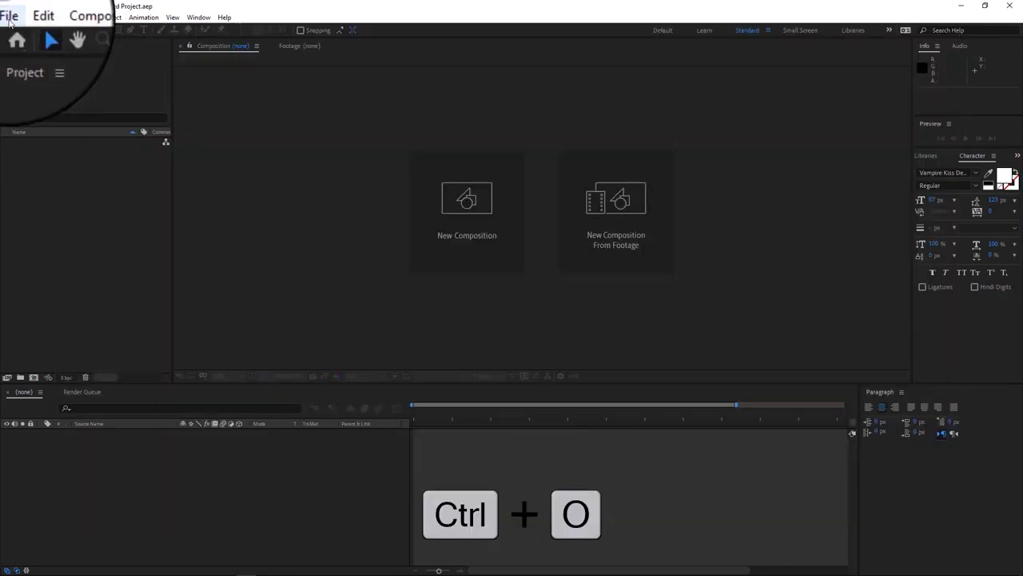
{"action": "left_click", "coordinate": [8, 16]}
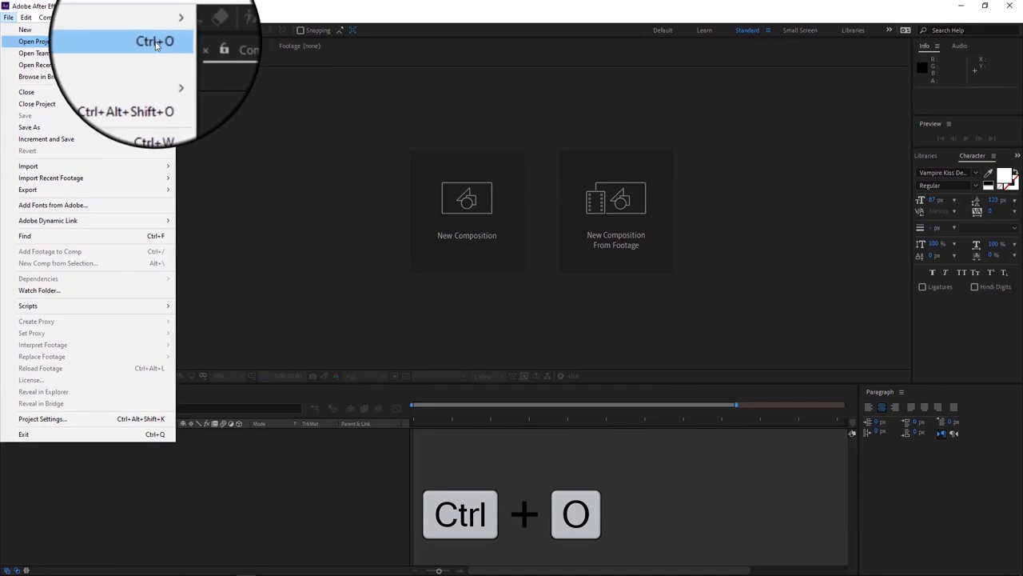
{"action": "left_click", "coordinate": [156, 42]}
{"action": "left_click_drag", "start_coordinate": [231, 39], "coordinate": [595, 85]}
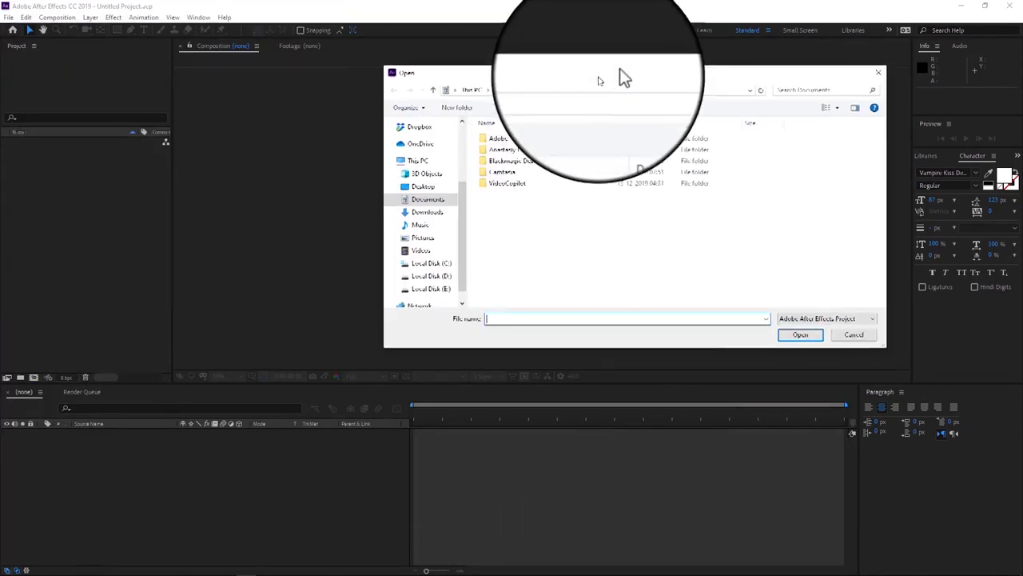
{"action": "left_click", "coordinate": [414, 210]}
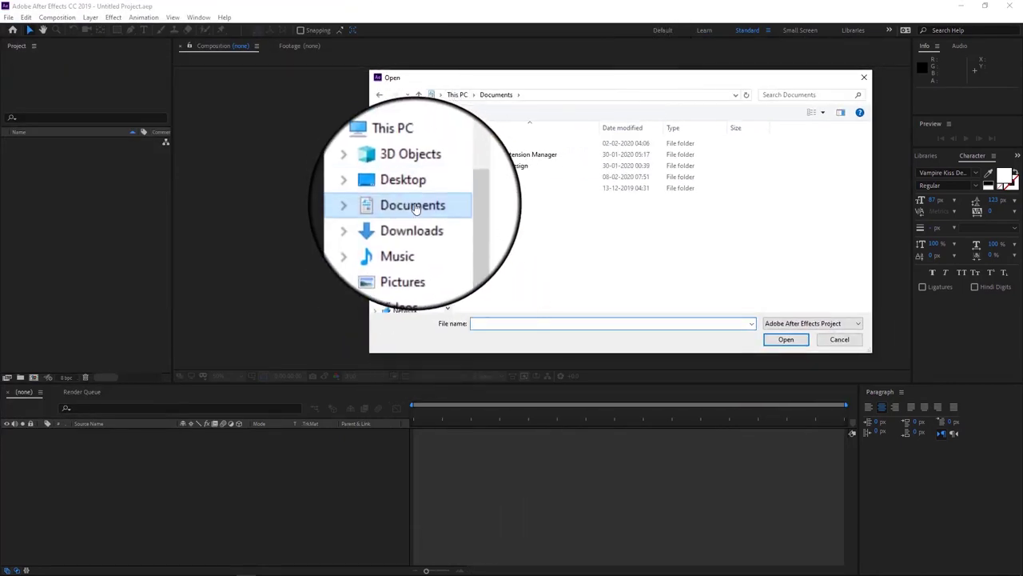
{"action": "left_click", "coordinate": [418, 192]}
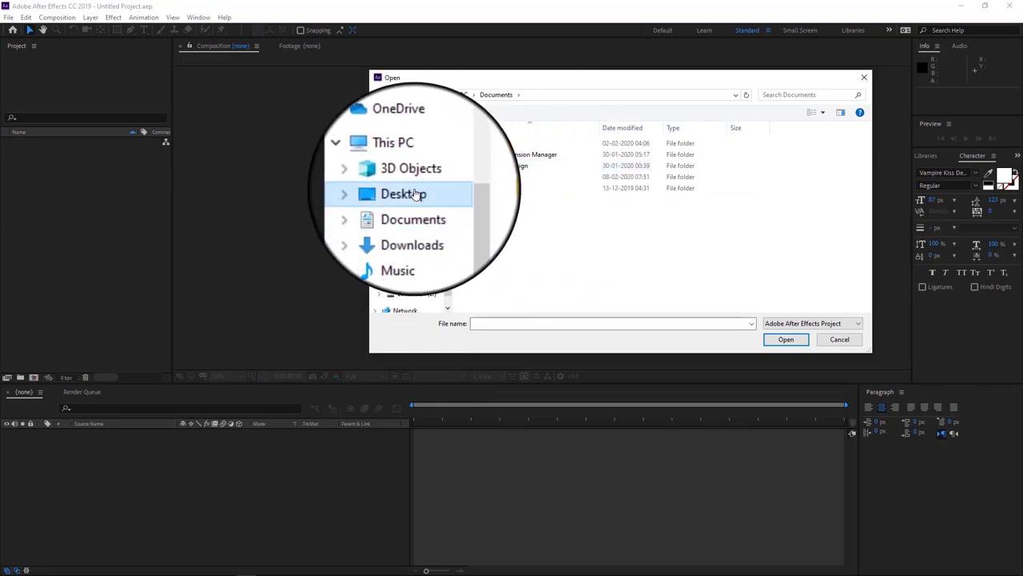
{"action": "double_click", "coordinate": [522, 170]}
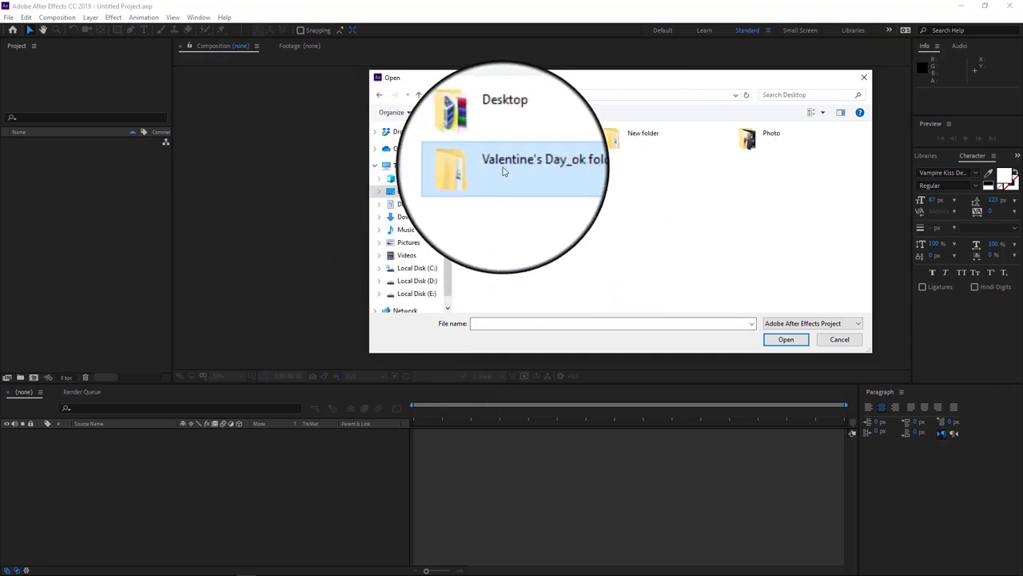
{"action": "left_click", "coordinate": [511, 148]}
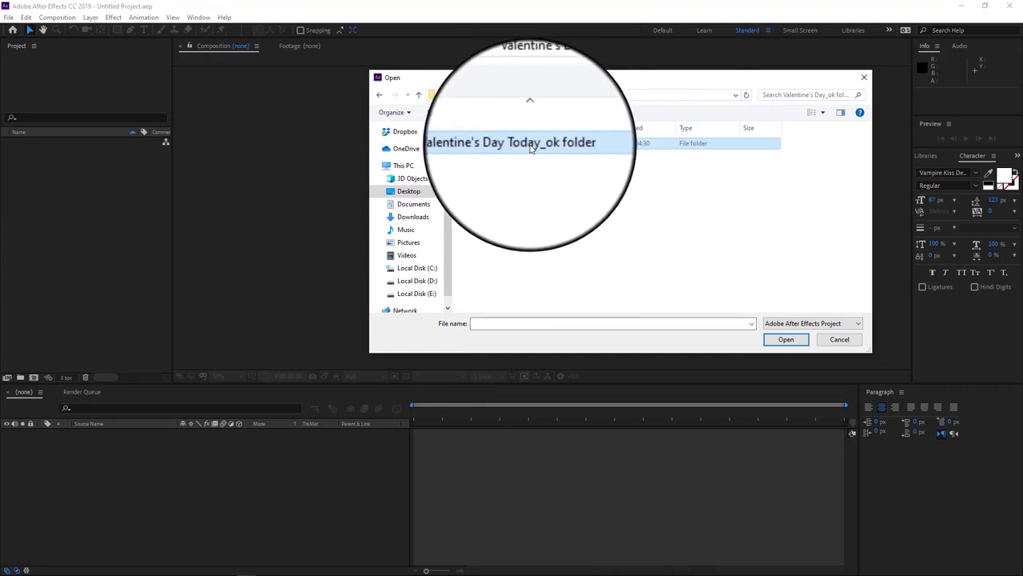
{"action": "double_click", "coordinate": [511, 144]}
{"action": "left_click", "coordinate": [507, 166]}
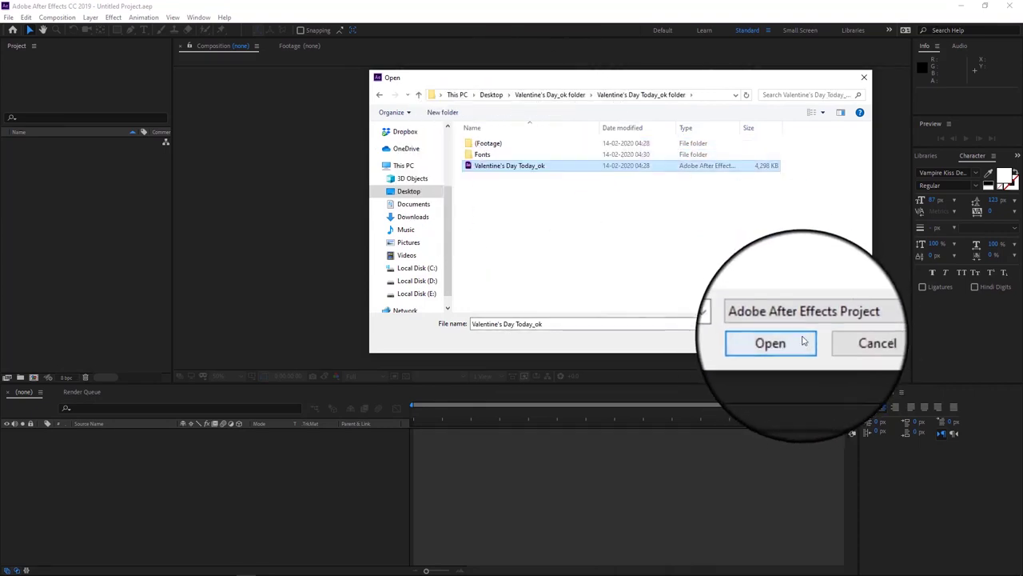
{"action": "left_click", "coordinate": [787, 345]}
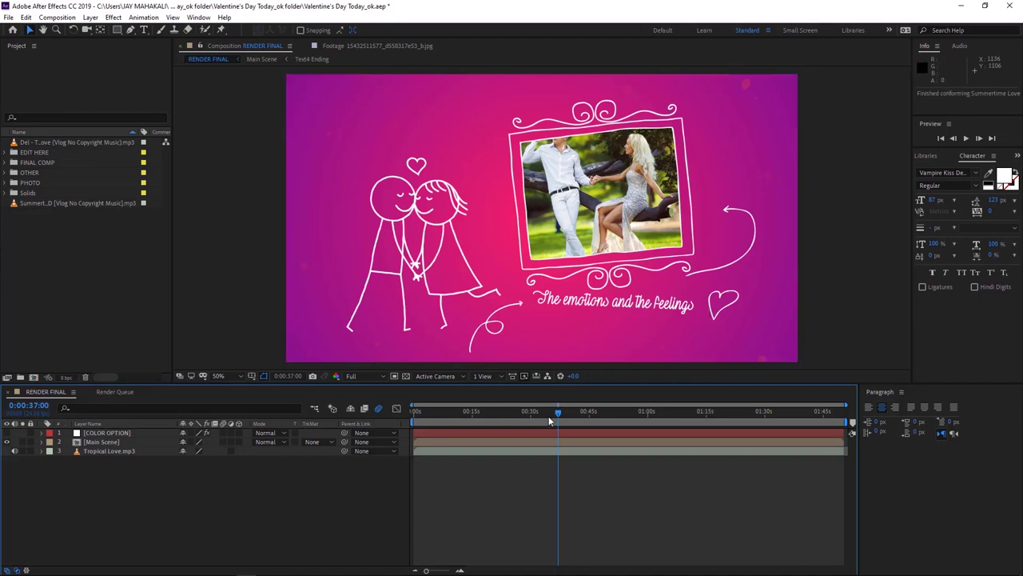
Scrub the RENDER FINAL preview ahead and browse the project's folders.
{"action": "left_click_drag", "start_coordinate": [547, 417], "coordinate": [601, 413]}
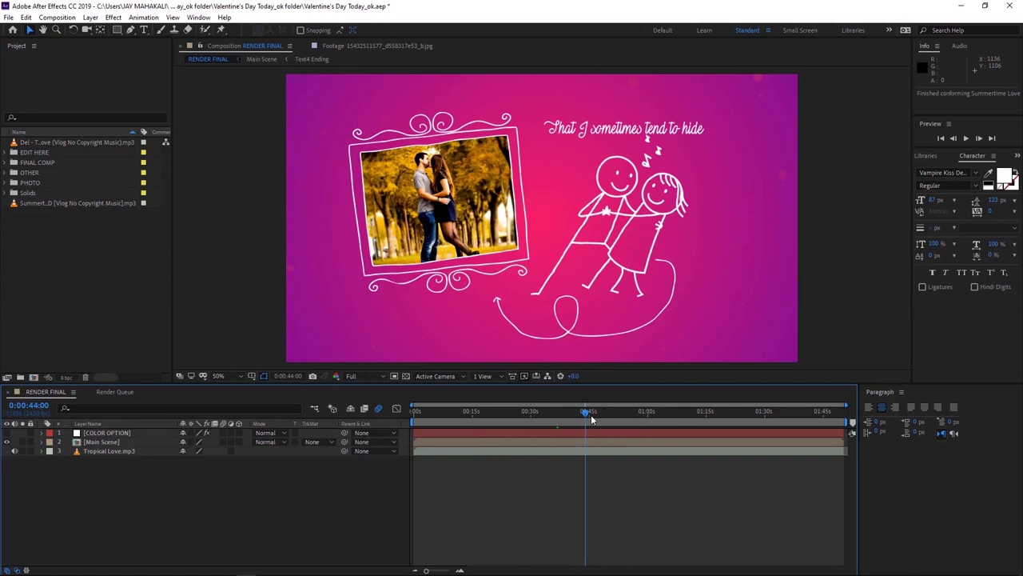
{"action": "left_click", "coordinate": [35, 158]}
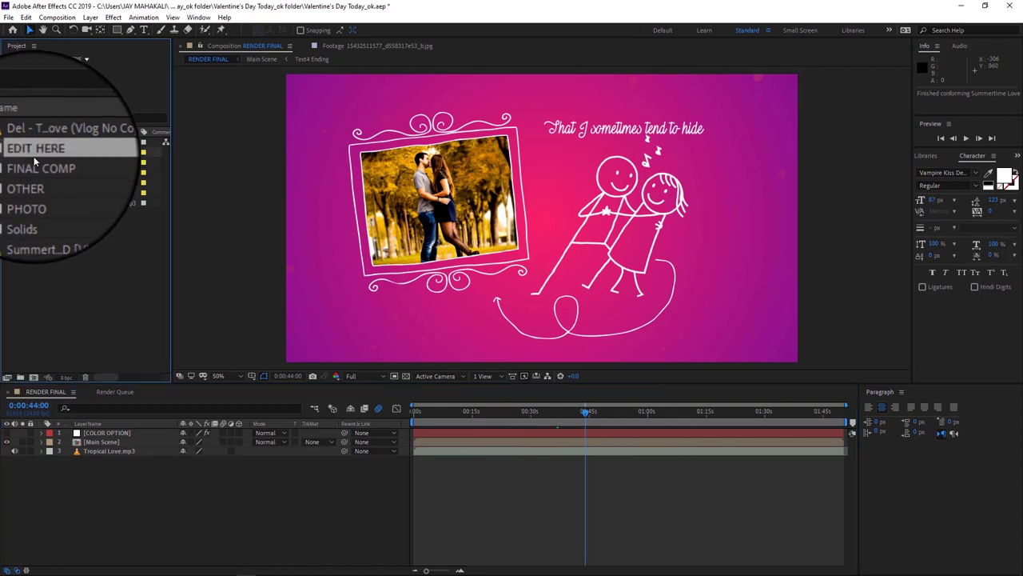
{"action": "left_click", "coordinate": [35, 168]}
{"action": "left_click", "coordinate": [34, 175]}
{"action": "left_click", "coordinate": [35, 184]}
{"action": "left_click", "coordinate": [34, 194]}
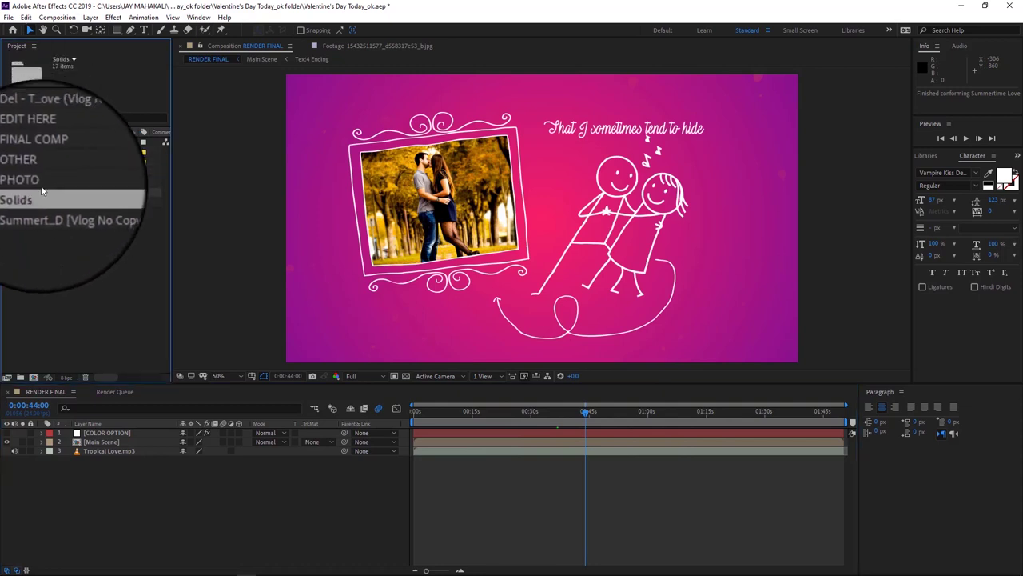
{"action": "left_click", "coordinate": [35, 159]}
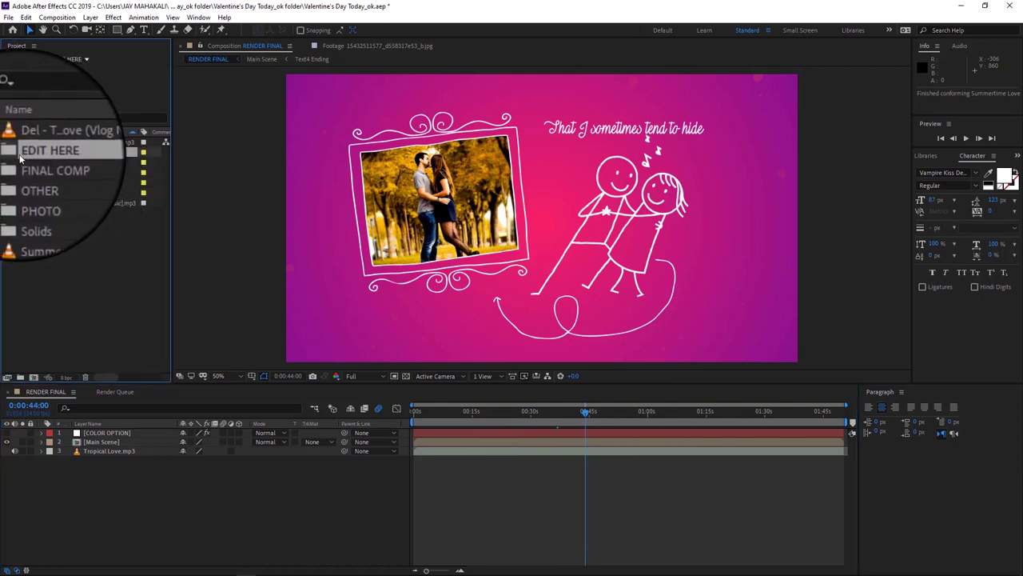
Expand EDIT HERE > Text Placeholders and advance the preview to 0:00:49:11.
{"action": "left_click", "coordinate": [6, 158]}
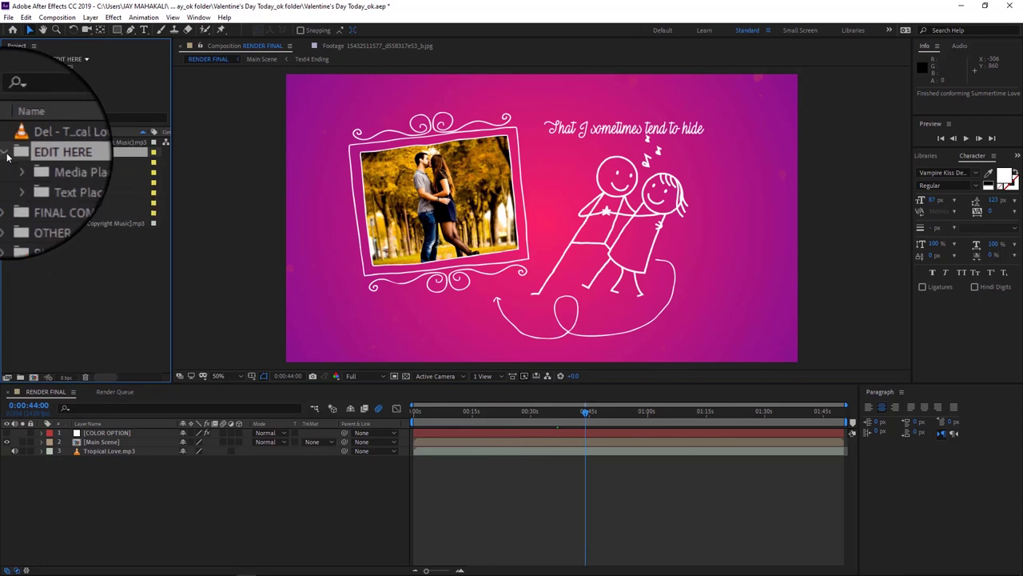
{"action": "left_click", "coordinate": [40, 168]}
{"action": "left_click", "coordinate": [55, 173]}
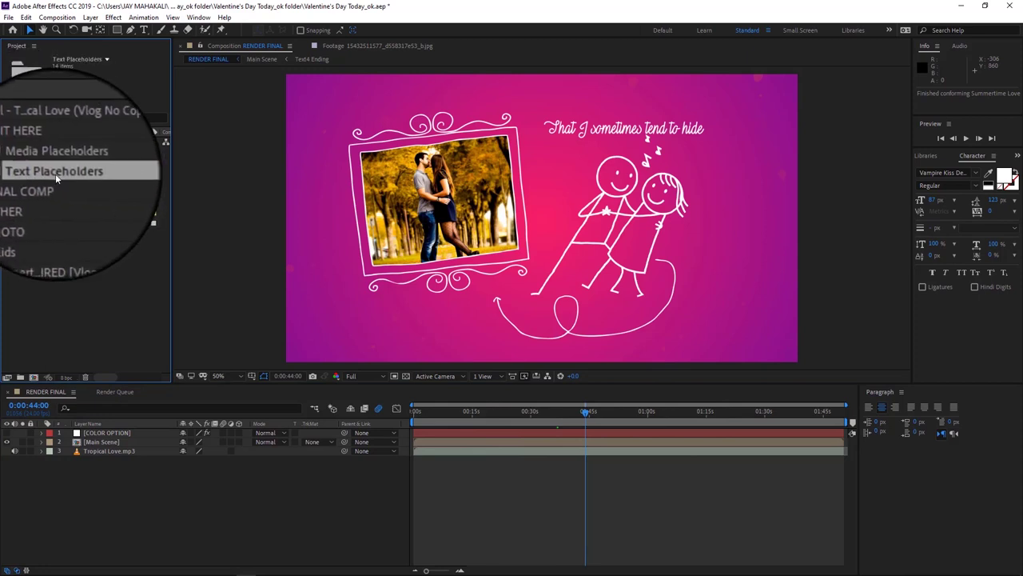
{"action": "double_click", "coordinate": [45, 176]}
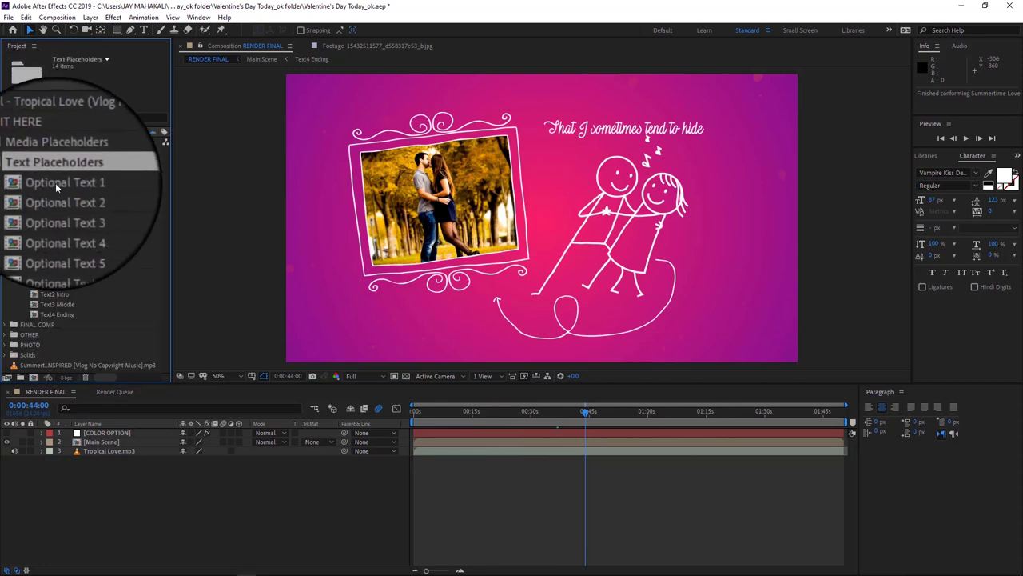
{"action": "left_click", "coordinate": [55, 183]}
{"action": "left_click", "coordinate": [56, 202]}
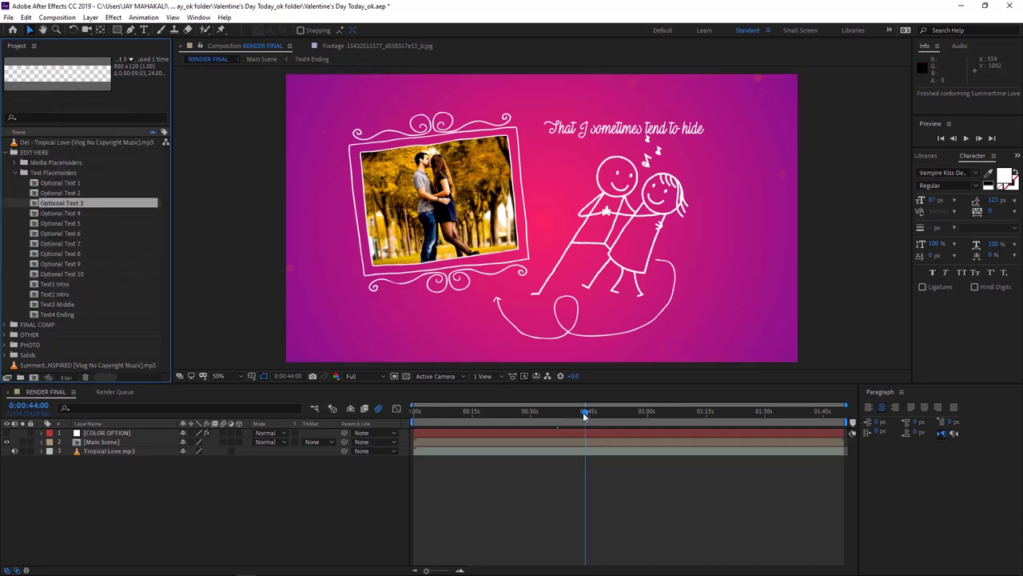
{"action": "left_click_drag", "start_coordinate": [584, 415], "coordinate": [606, 412]}
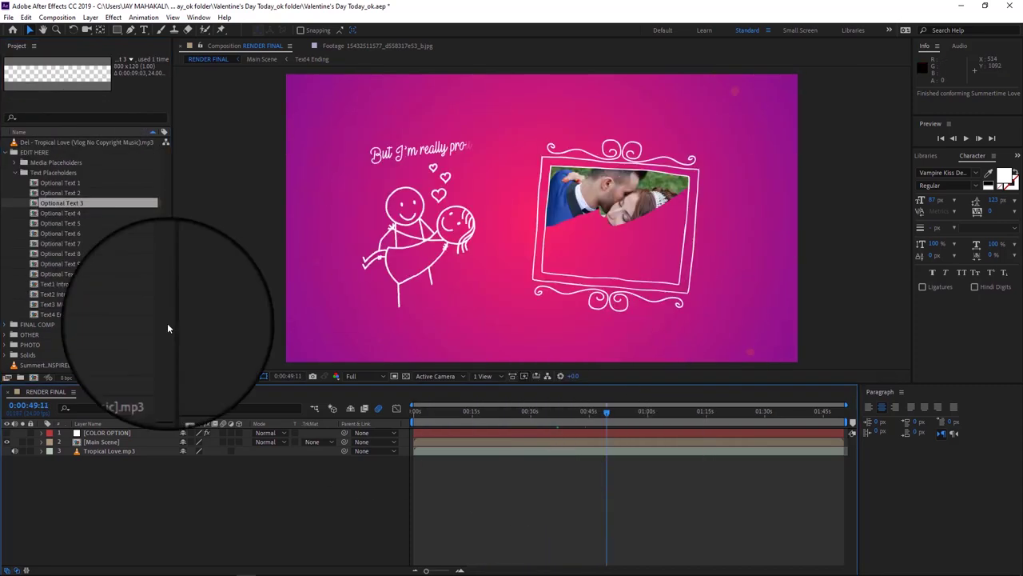
{"action": "left_click", "coordinate": [56, 182]}
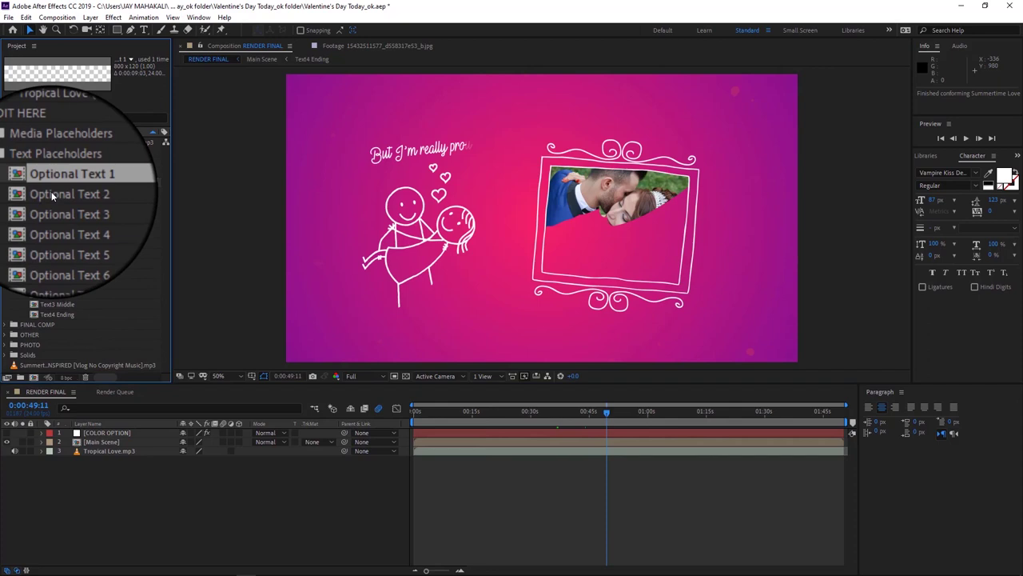
{"action": "left_click", "coordinate": [52, 193]}
{"action": "left_click", "coordinate": [53, 203]}
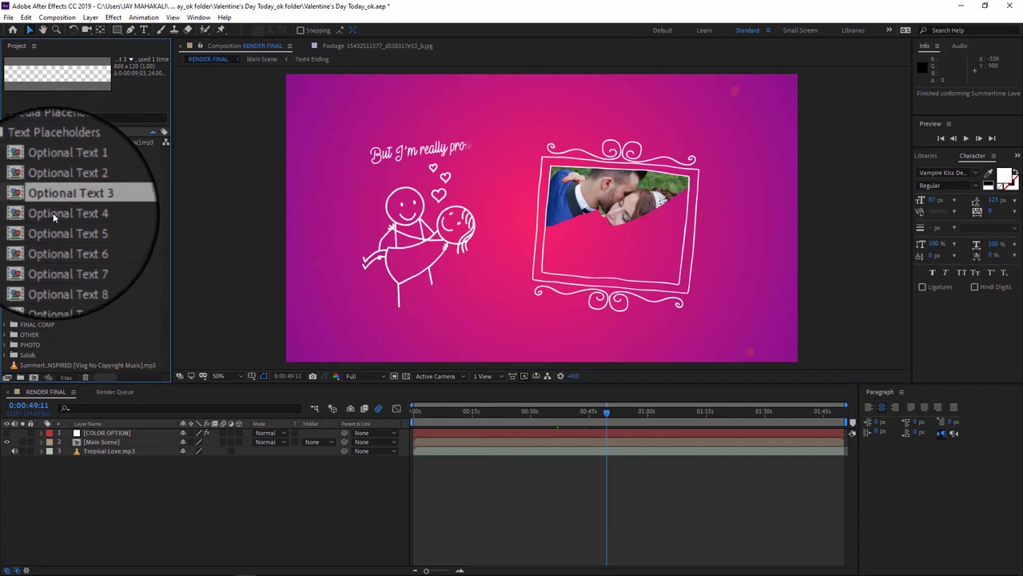
{"action": "left_click", "coordinate": [54, 214]}
{"action": "left_click", "coordinate": [53, 233]}
{"action": "scroll", "coordinate": [52, 224], "scroll_direction": "up", "scroll_amount": 2}
{"action": "left_click", "coordinate": [51, 172]}
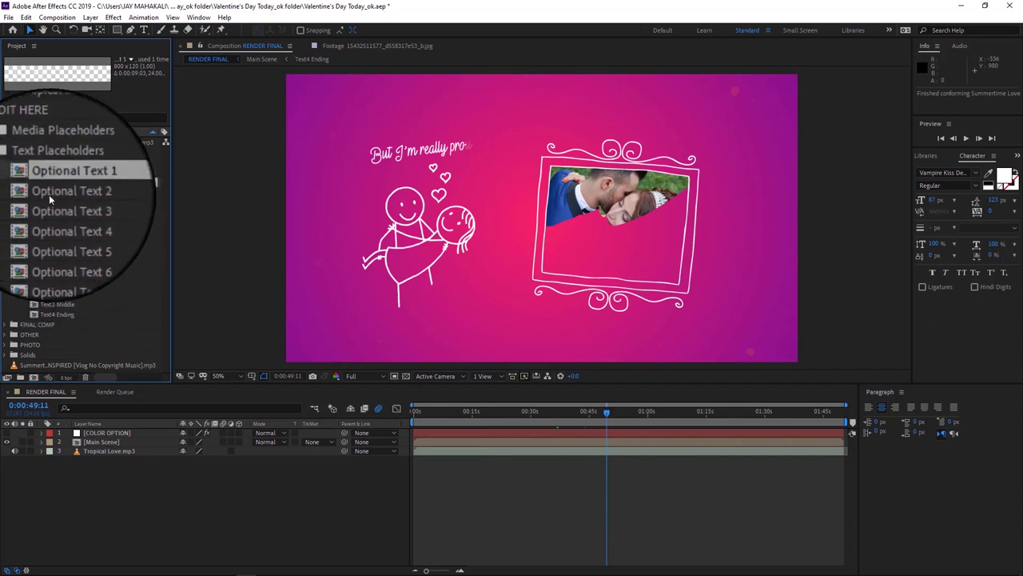
{"action": "left_click", "coordinate": [53, 283]}
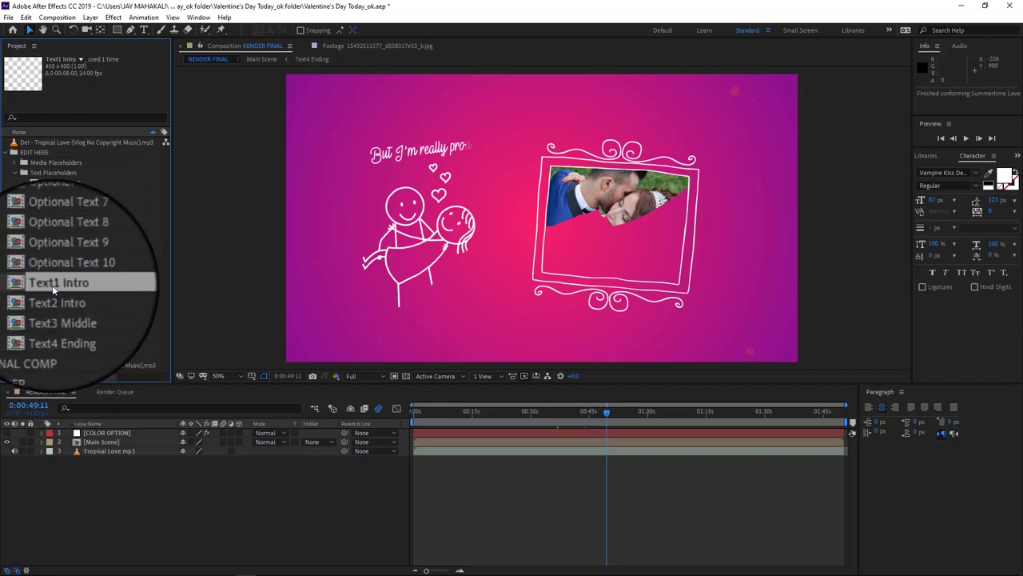
Open Text1 Intro, preview its animation, and retype the Edit Box title as 'Royal Photo'.
{"action": "double_click", "coordinate": [51, 285]}
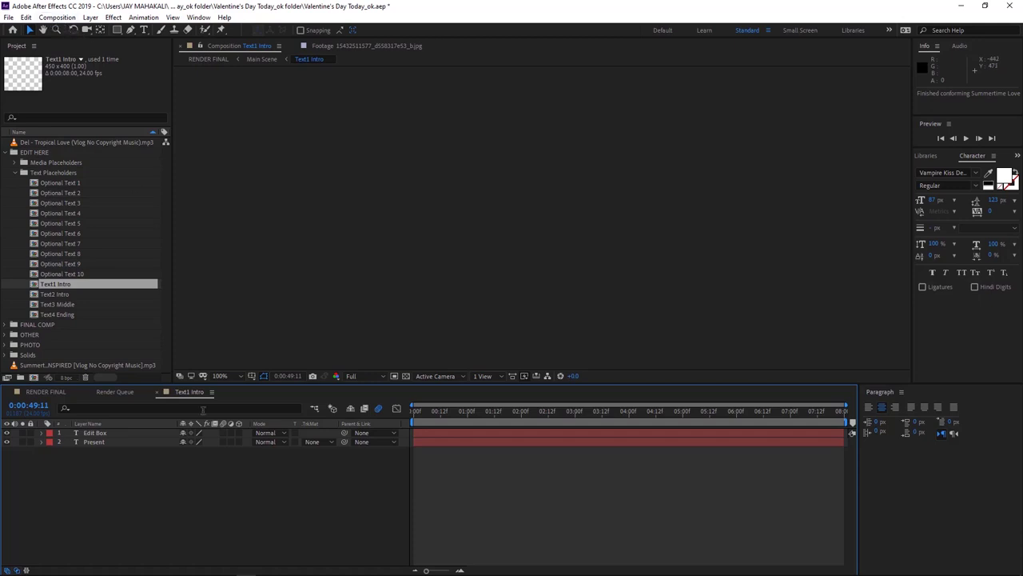
{"action": "left_click_drag", "start_coordinate": [469, 421], "coordinate": [606, 426]}
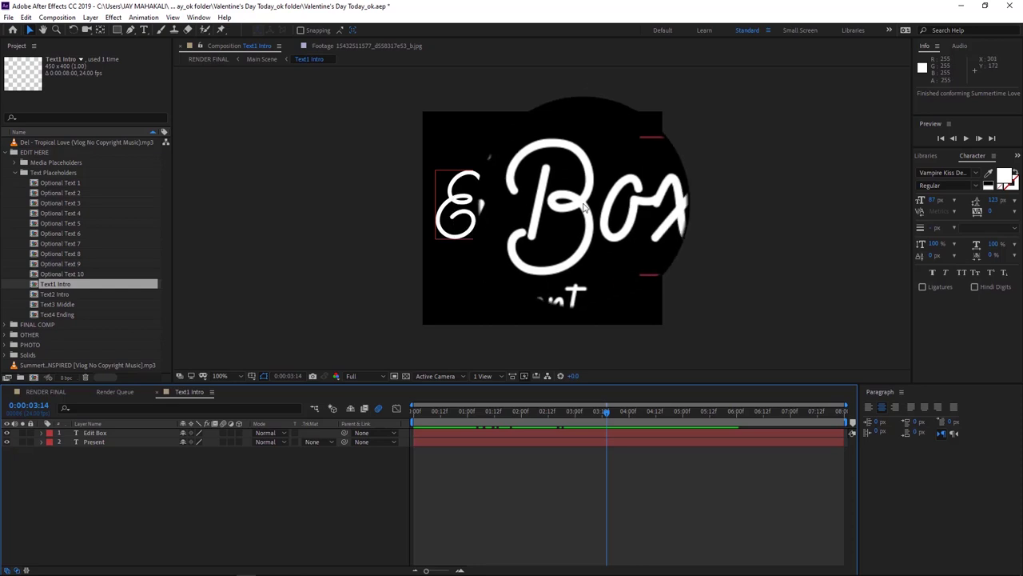
{"action": "double_click", "coordinate": [99, 434]}
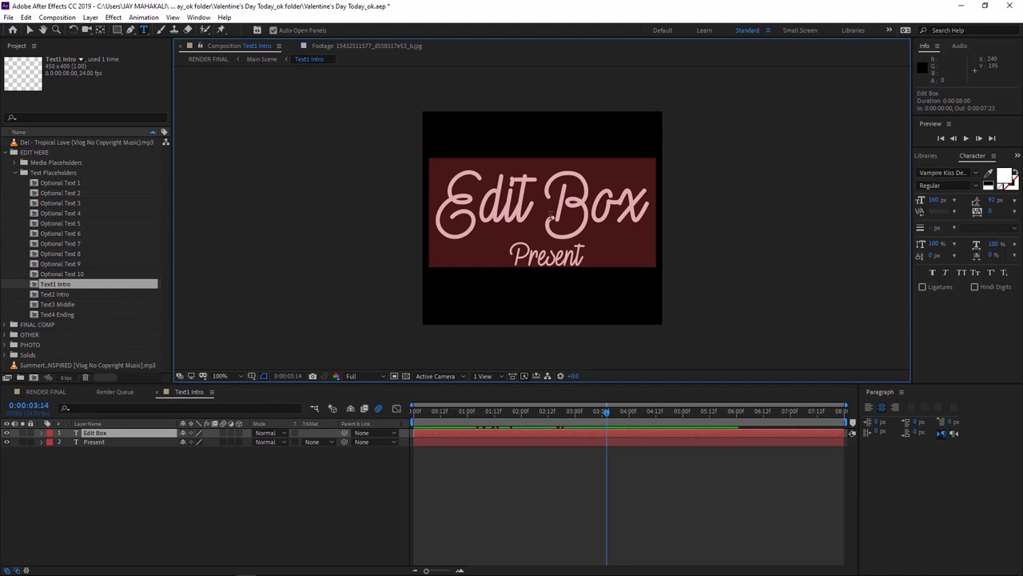
{"action": "type", "text": "Ro"}
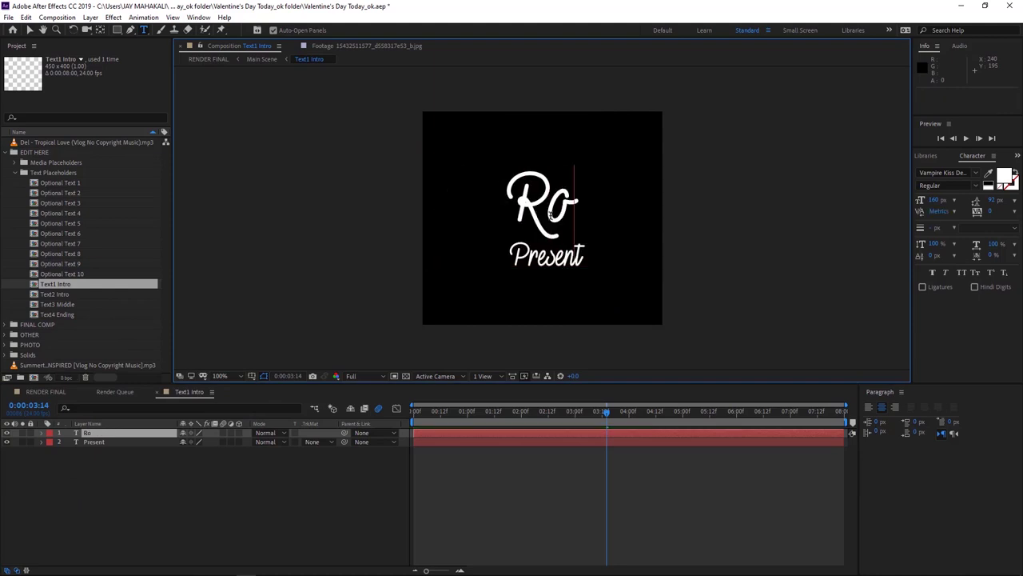
{"action": "type", "text": "yal"}
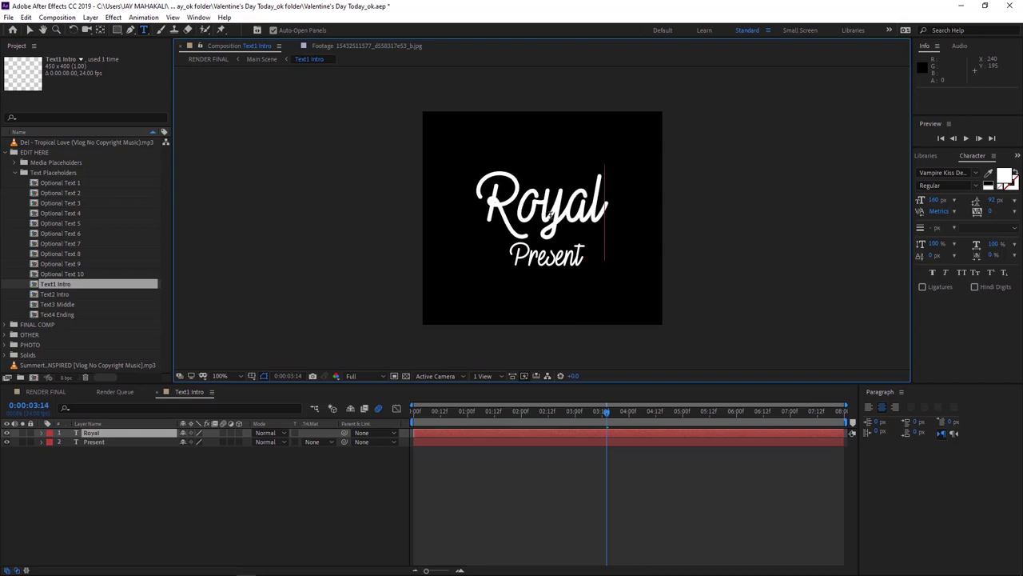
{"action": "type", "text": " Ph"}
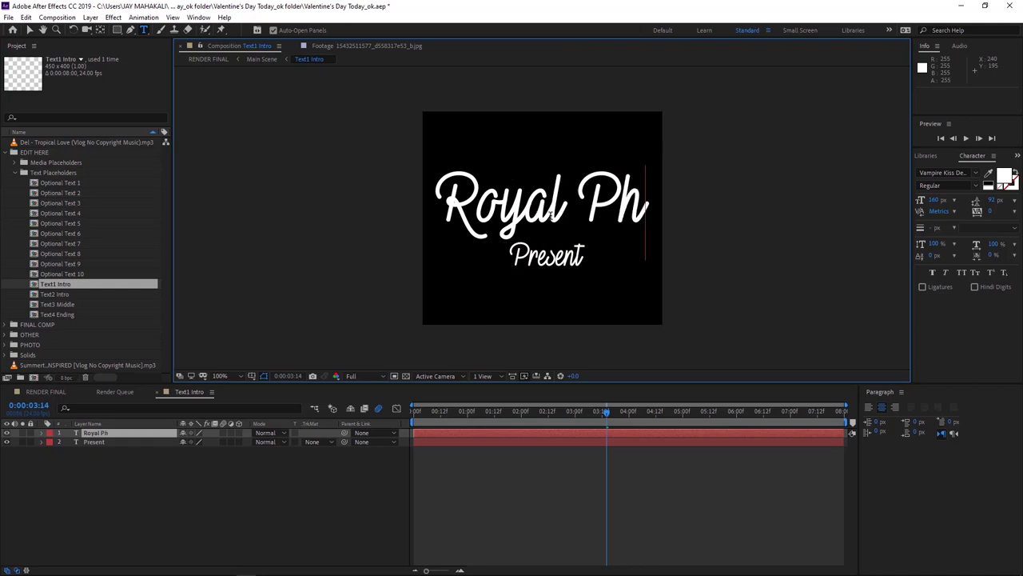
{"action": "type", "text": "oto"}
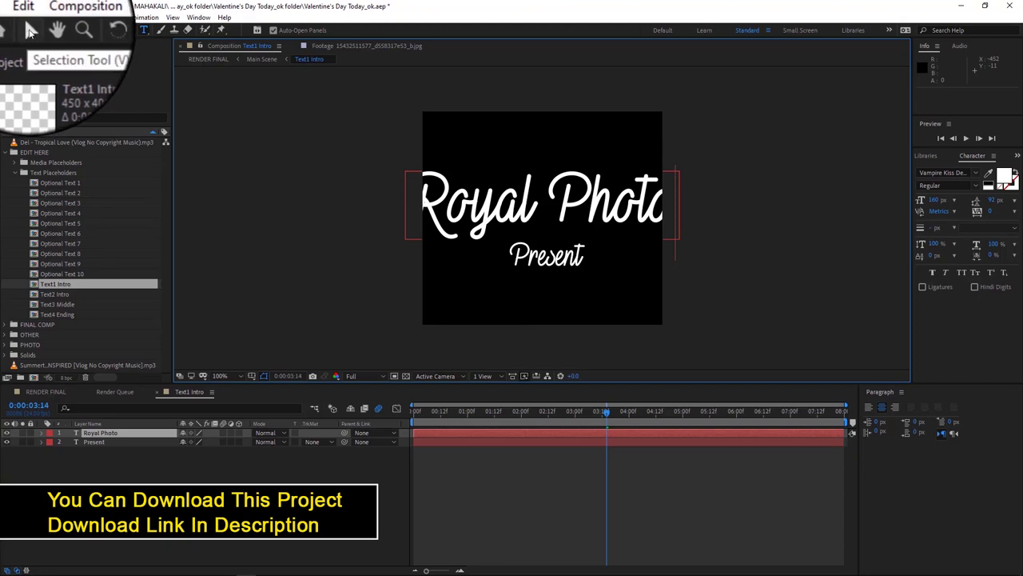
Set the Royal Photo title to 128 px, nudge Present up-left, and return to RENDER FINAL.
{"action": "left_click", "coordinate": [30, 31]}
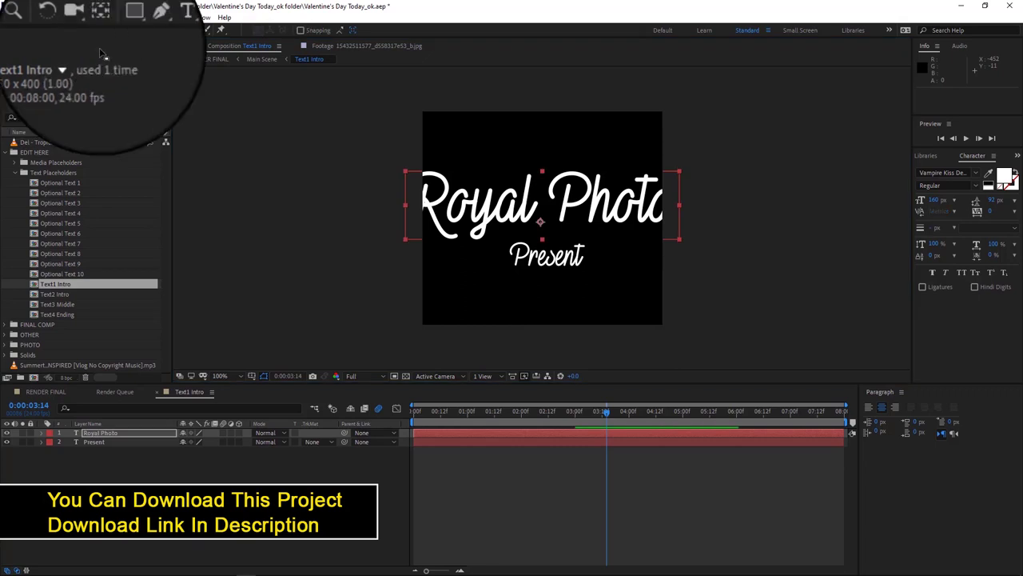
{"action": "left_click_drag", "start_coordinate": [936, 199], "coordinate": [906, 199]}
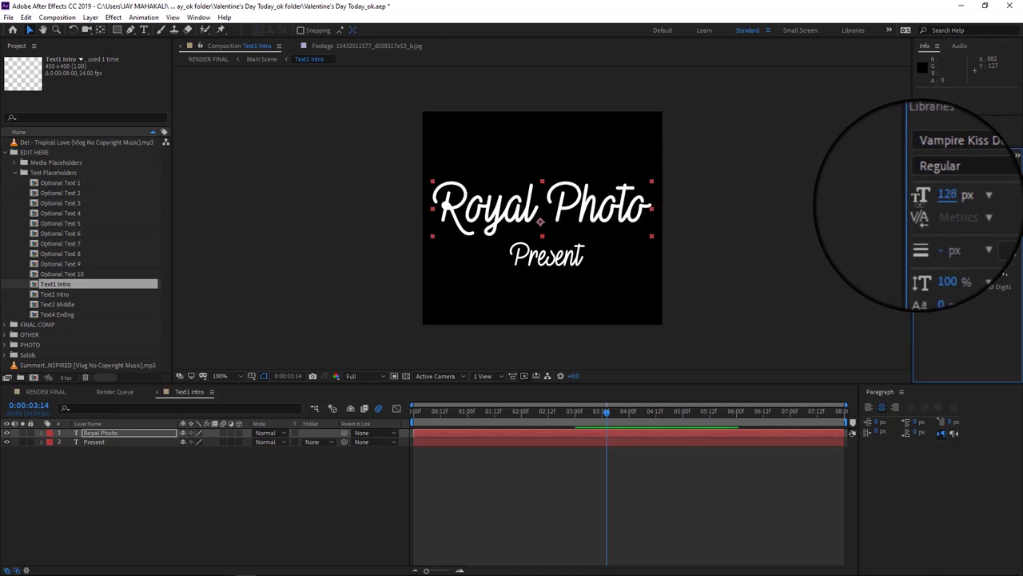
{"action": "left_click_drag", "start_coordinate": [547, 255], "coordinate": [541, 248]}
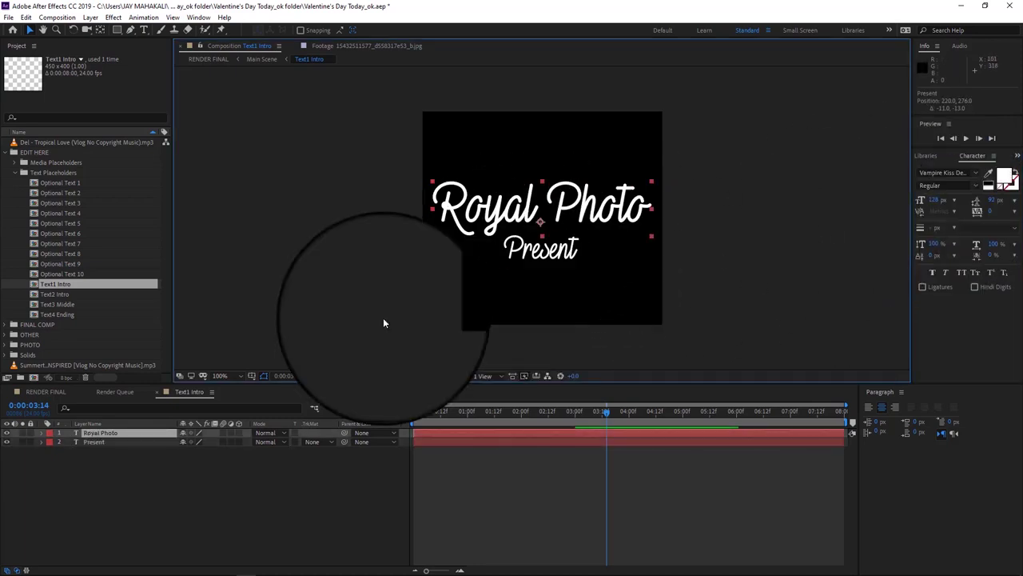
{"action": "double_click", "coordinate": [44, 392]}
Preview the new intro, scrub ahead past the 16-second transition, and collapse Text Placeholders.
{"action": "left_click", "coordinate": [44, 392]}
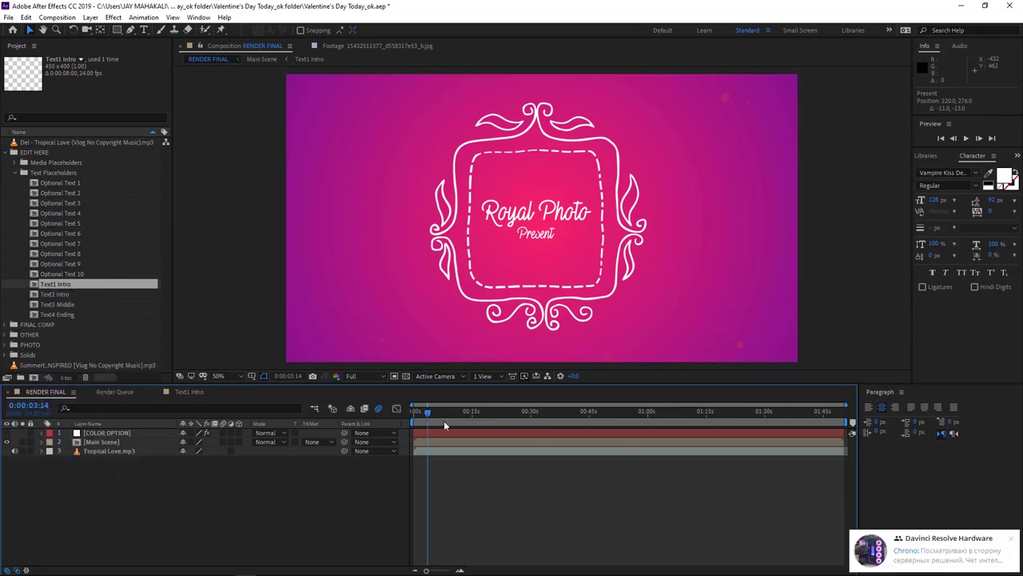
{"action": "left_click_drag", "start_coordinate": [430, 413], "coordinate": [430, 413]}
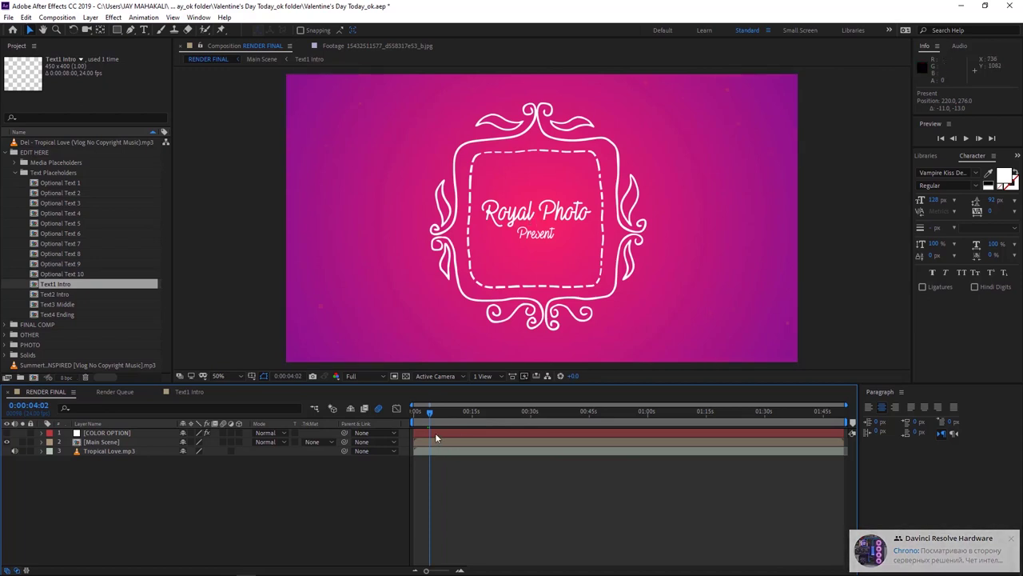
{"action": "mouse_move", "coordinate": [191, 572]}
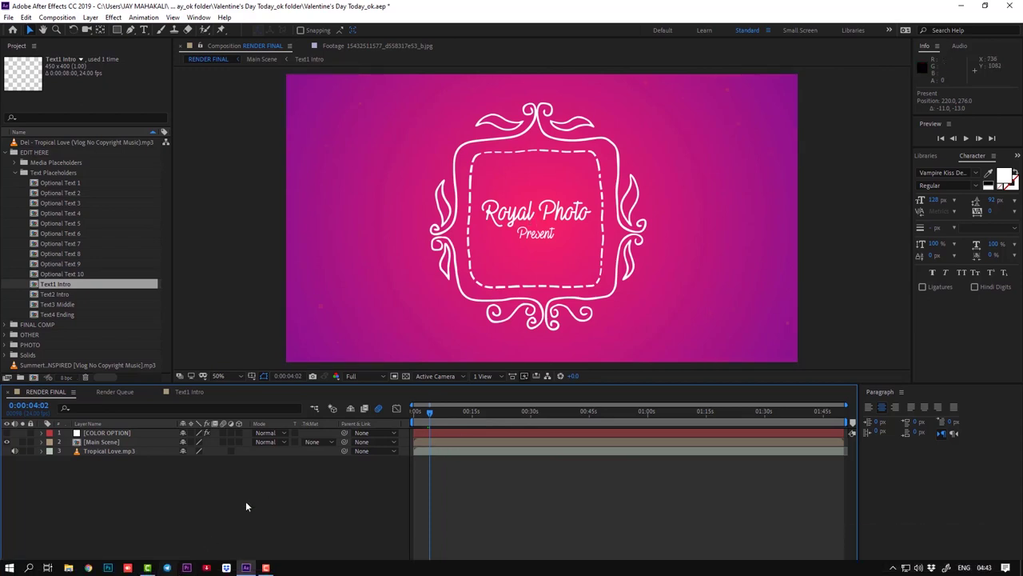
{"action": "left_click_drag", "start_coordinate": [431, 412], "coordinate": [540, 412]}
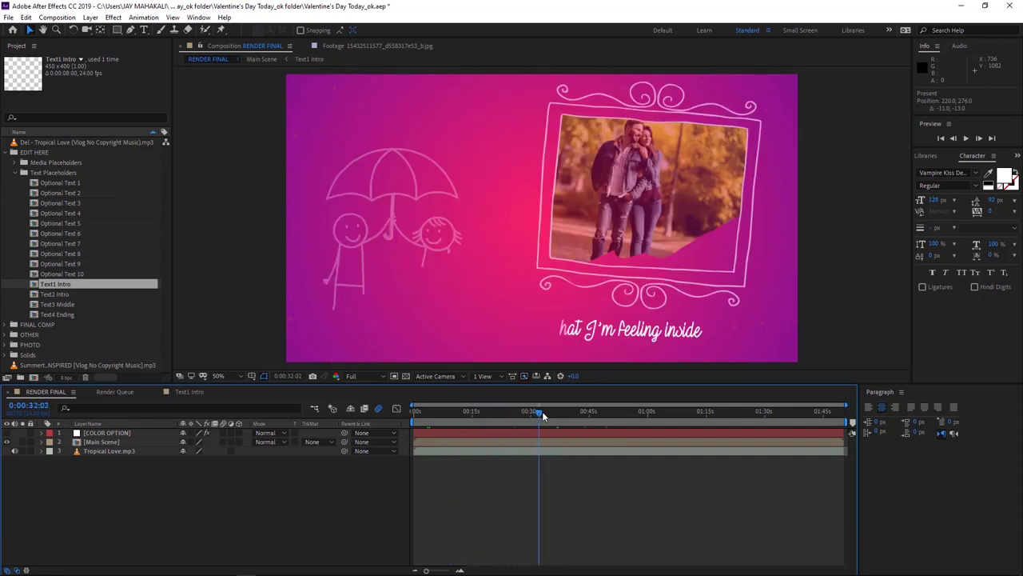
{"action": "left_click", "coordinate": [46, 179]}
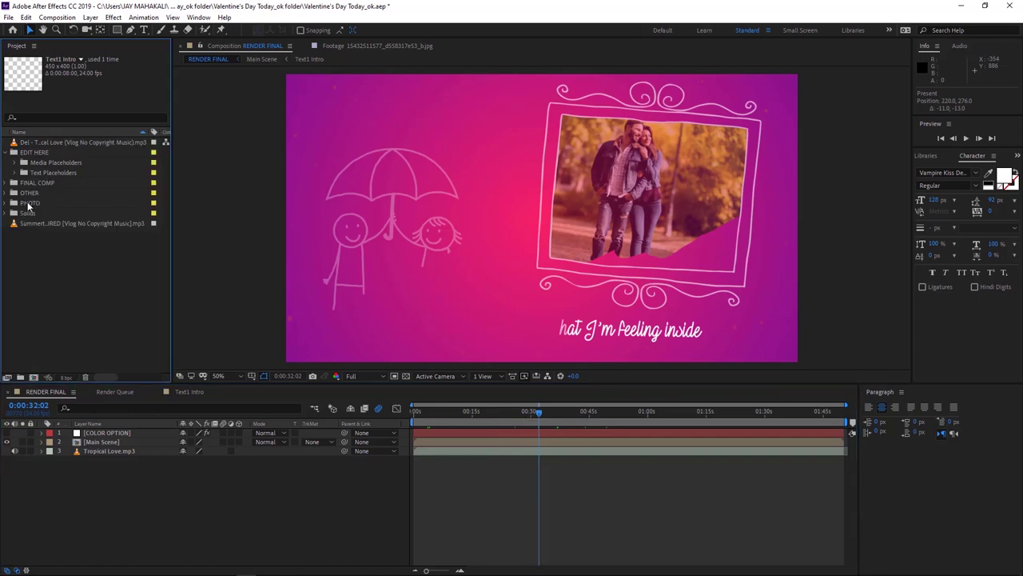
Expand PHOTO, scrub to the kissing-couple scene at 0:00:20:12, and select Media Placeholders' Image/Video1.
{"action": "left_click", "coordinate": [29, 204]}
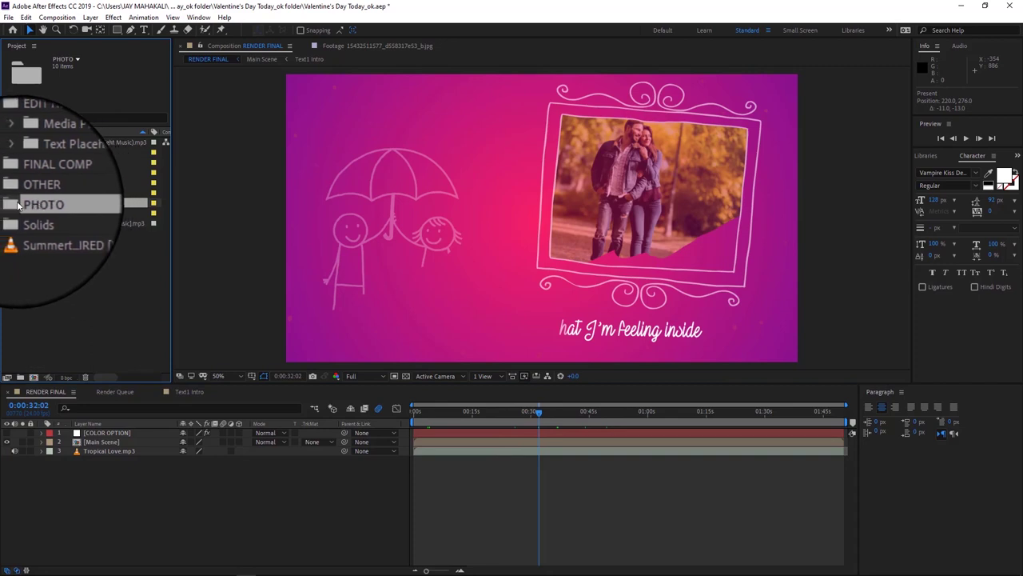
{"action": "double_click", "coordinate": [17, 203]}
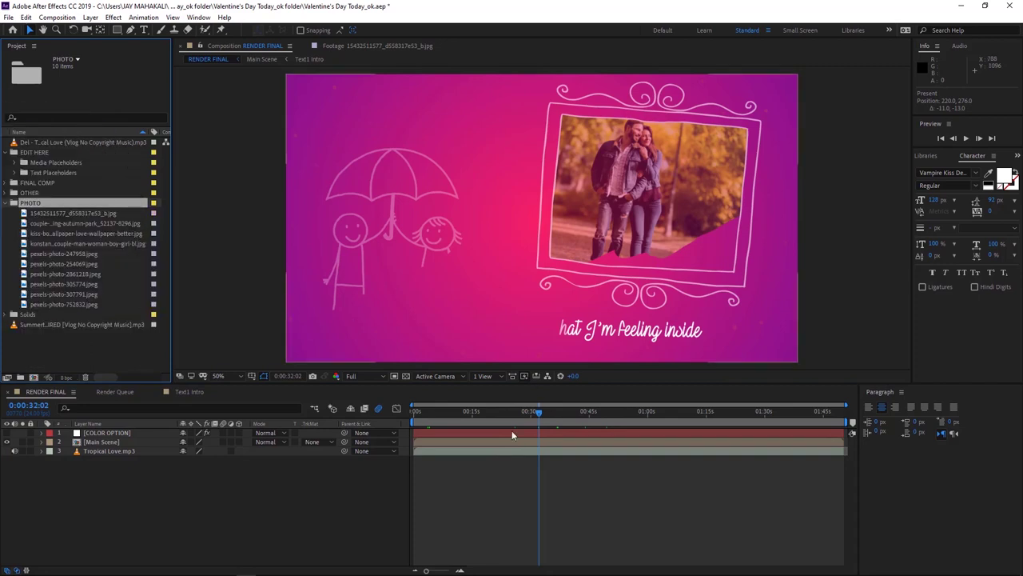
{"action": "left_click_drag", "start_coordinate": [448, 415], "coordinate": [494, 415]}
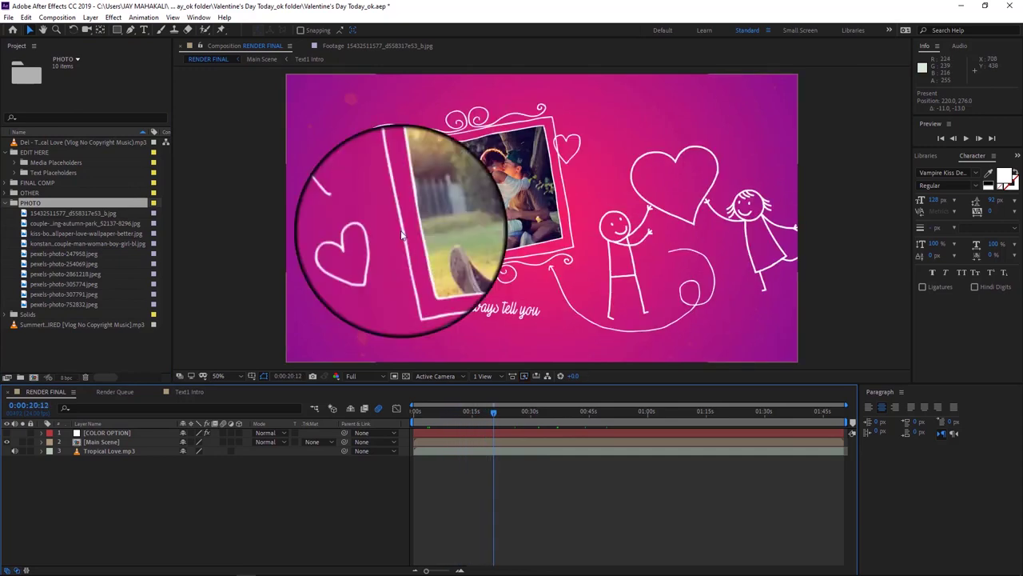
{"action": "left_click", "coordinate": [6, 206]}
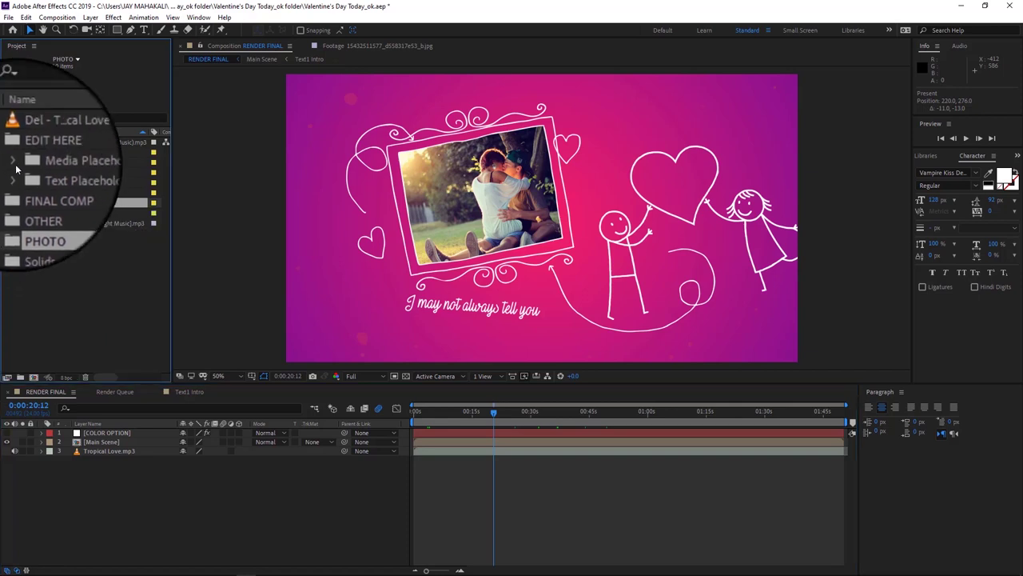
{"action": "left_click", "coordinate": [15, 163]}
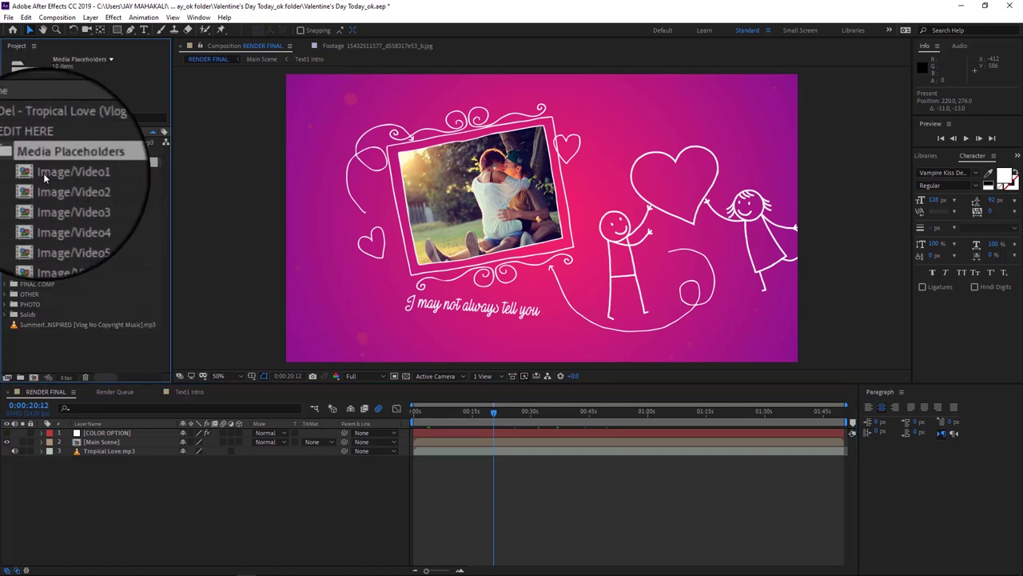
{"action": "left_click", "coordinate": [48, 176]}
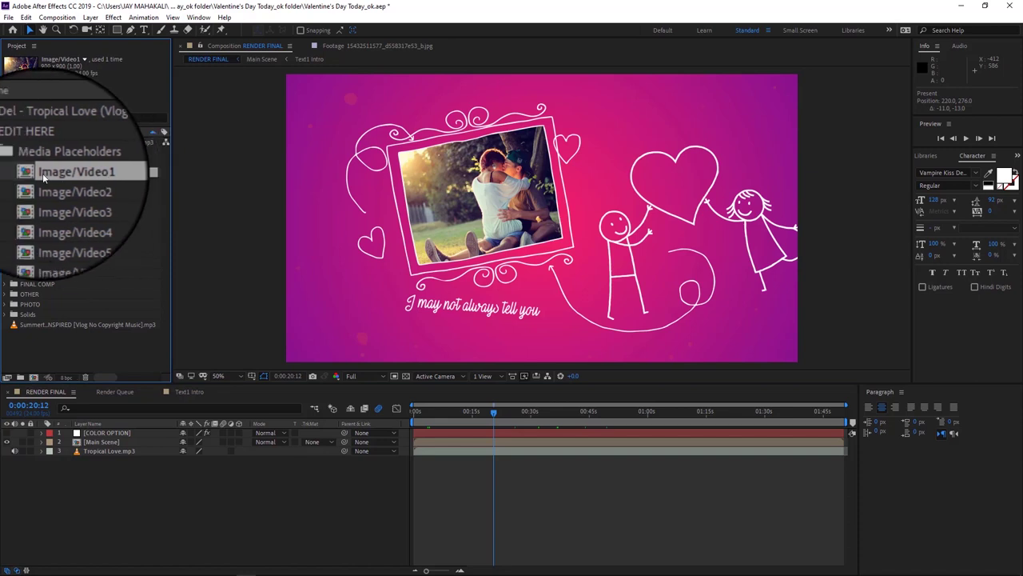
Open the Image/Video1 composition and move its playhead to about 0:50.
{"action": "double_click", "coordinate": [41, 176]}
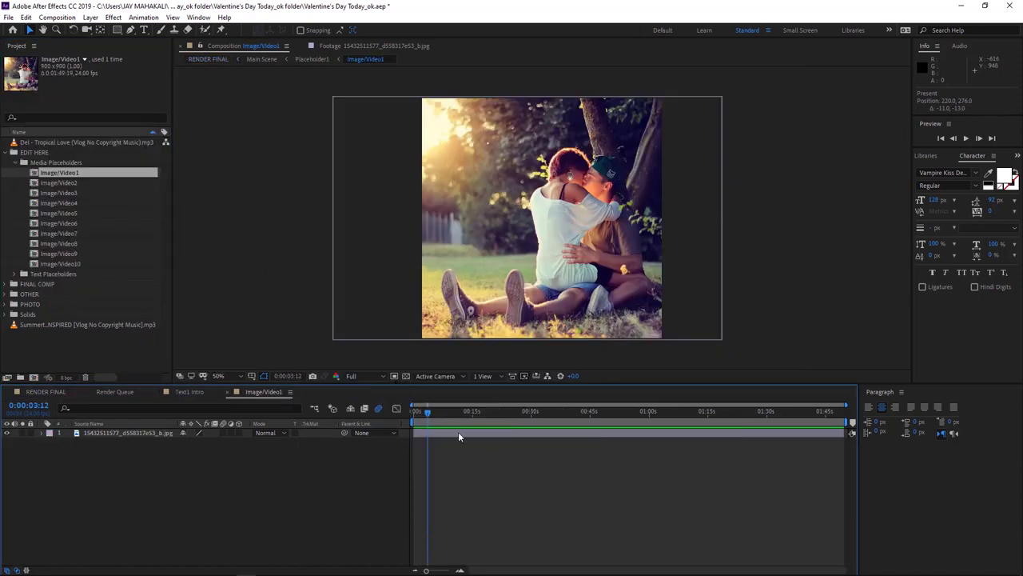
{"action": "left_click_drag", "start_coordinate": [587, 438], "coordinate": [610, 448]}
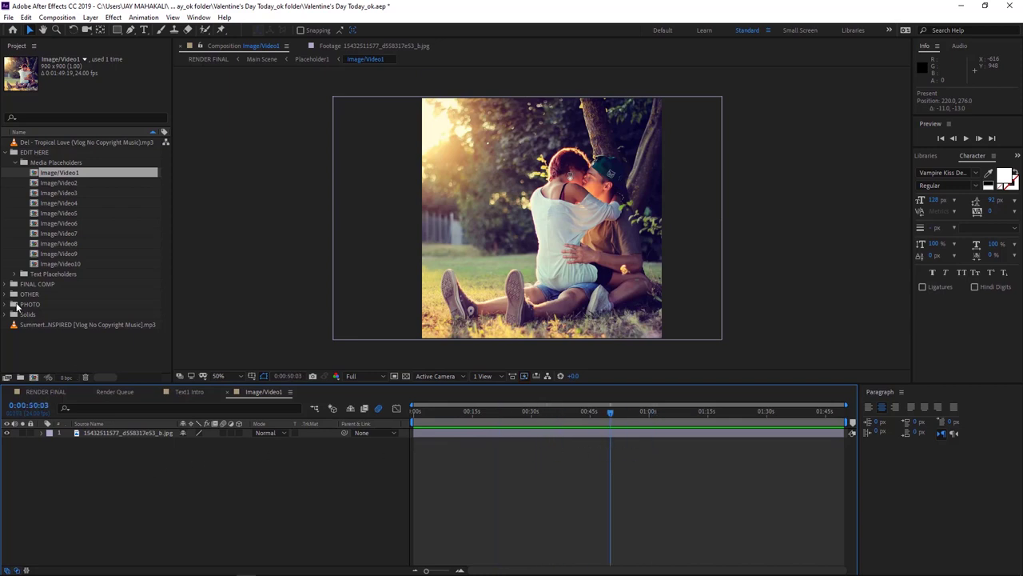
Import pexels-photo-1024960.jpeg through Import > File and select it in the Project panel.
{"action": "right_click", "coordinate": [76, 354]}
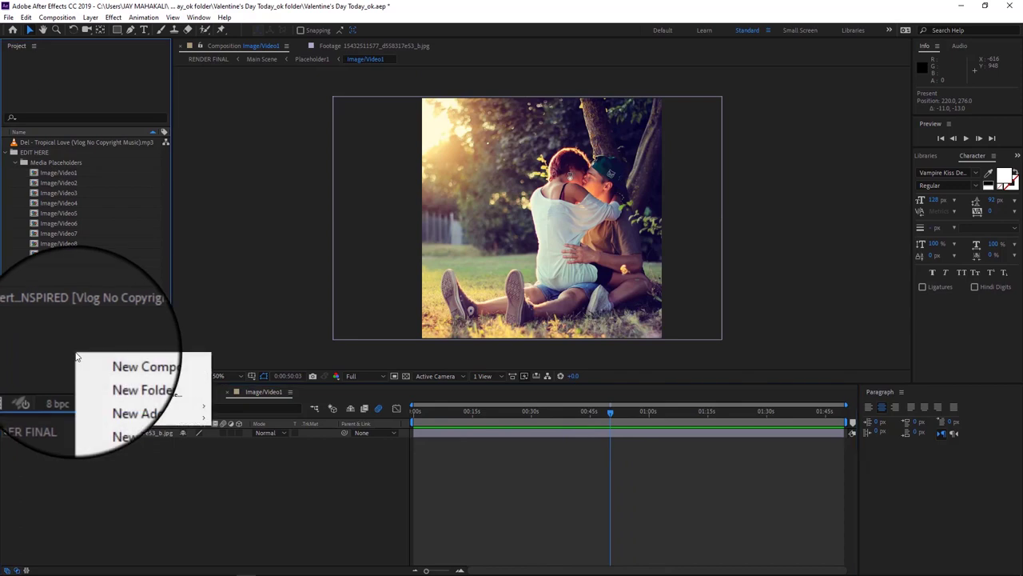
{"action": "mouse_move", "coordinate": [113, 404]}
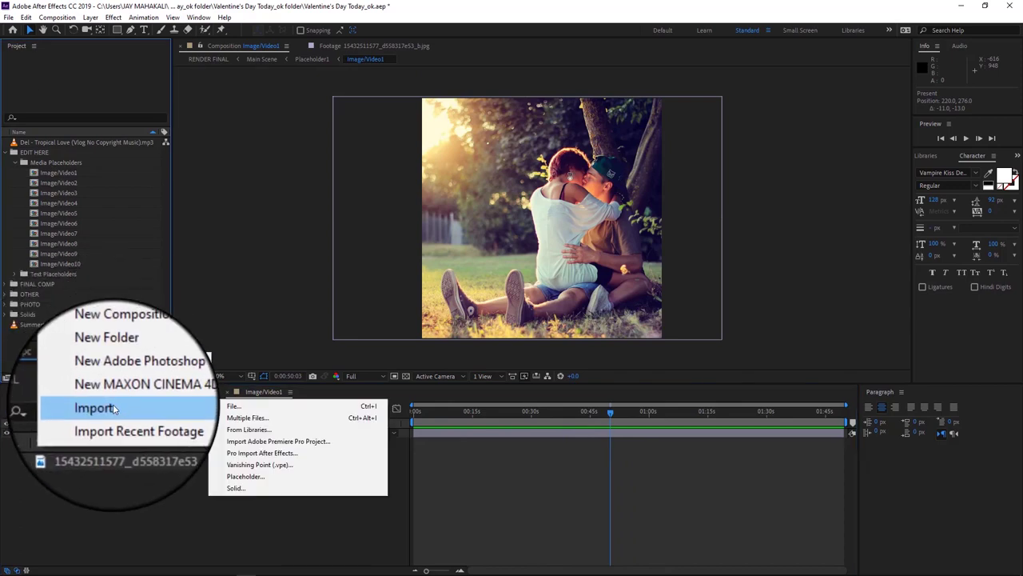
{"action": "left_click", "coordinate": [262, 410]}
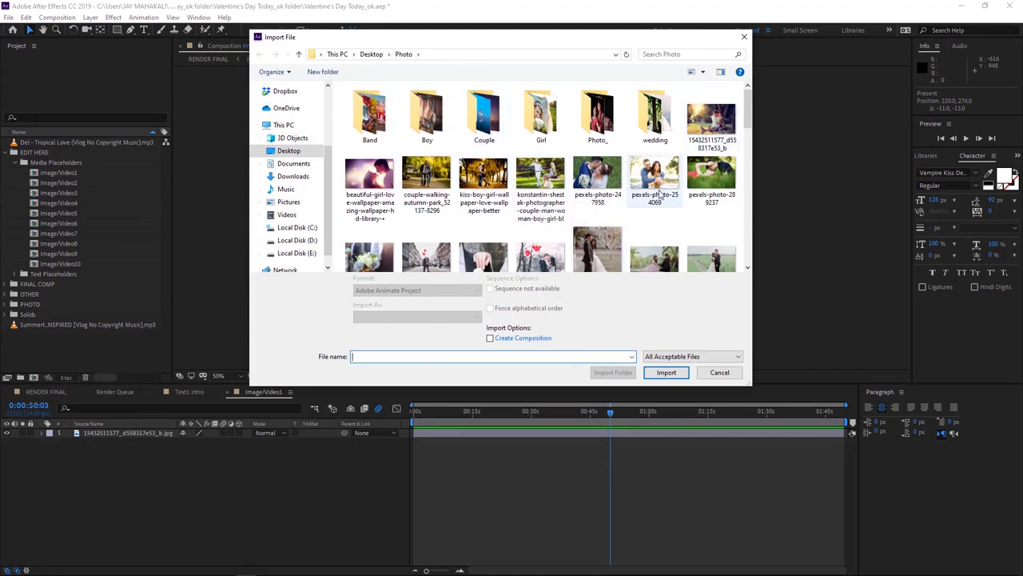
{"action": "left_click", "coordinate": [477, 182]}
{"action": "scroll", "coordinate": [477, 182], "scroll_direction": "down", "scroll_amount": 2}
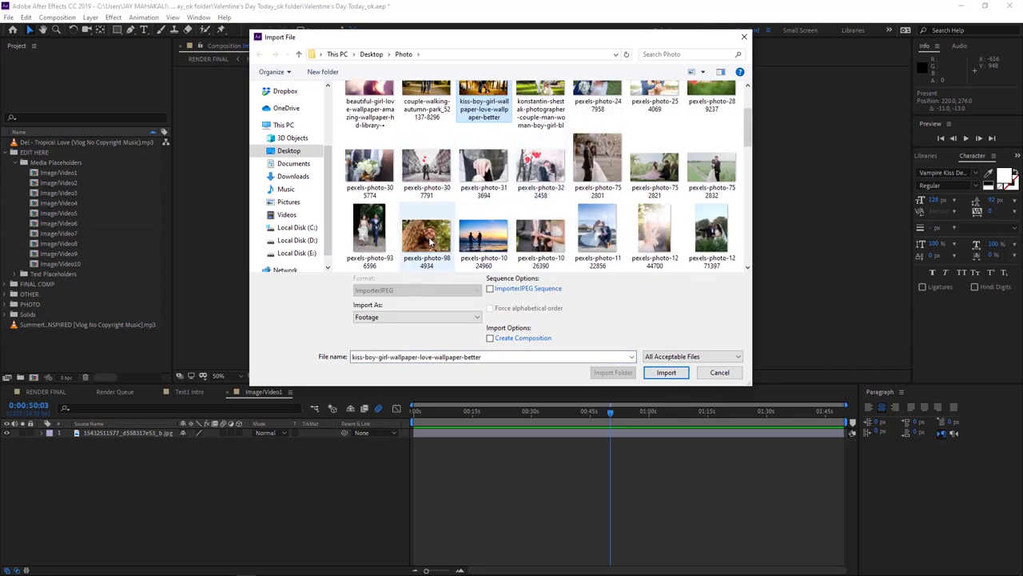
{"action": "left_click", "coordinate": [482, 244]}
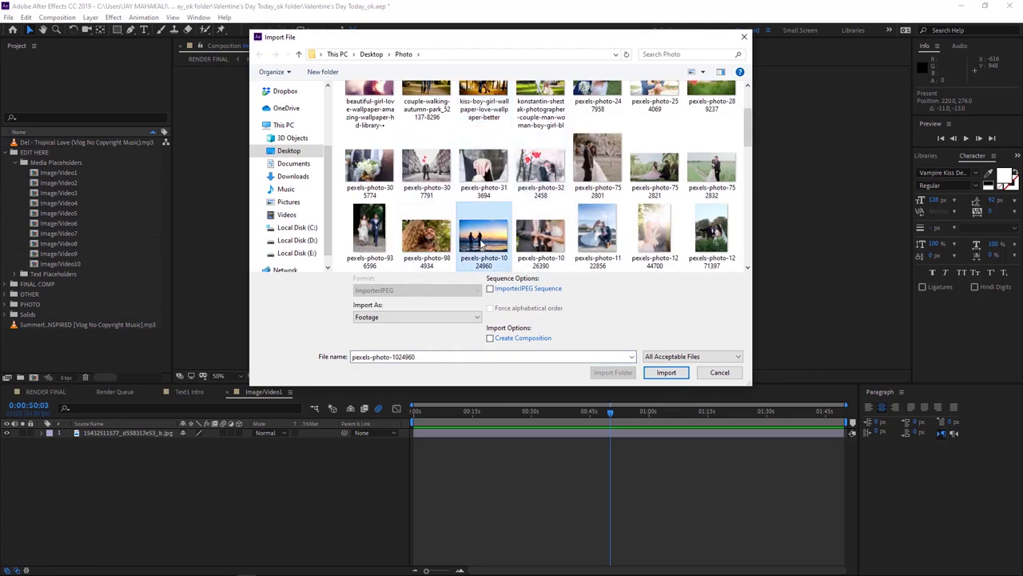
{"action": "left_click", "coordinate": [666, 373]}
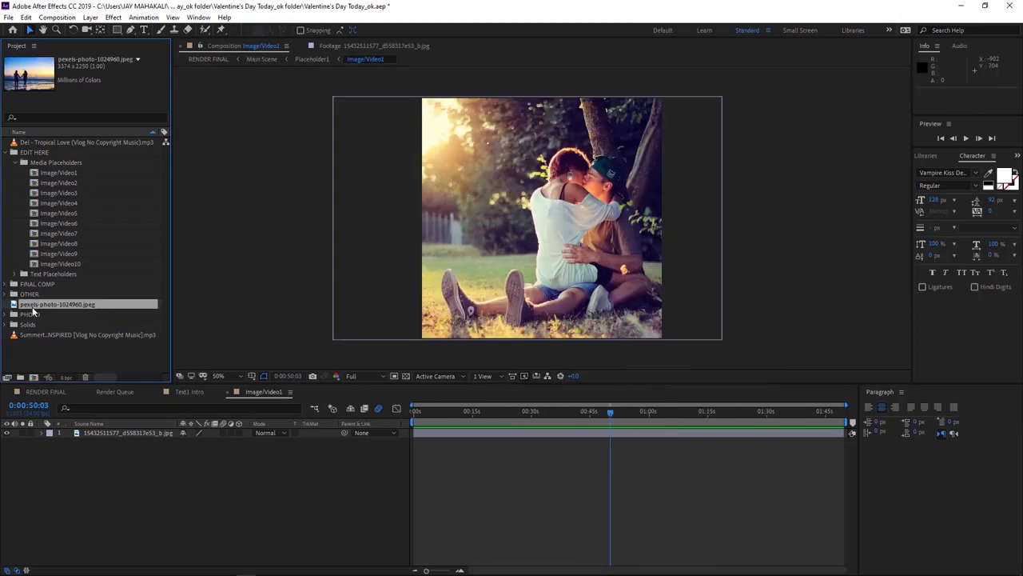
{"action": "left_click", "coordinate": [31, 295]}
{"action": "left_click", "coordinate": [26, 306]}
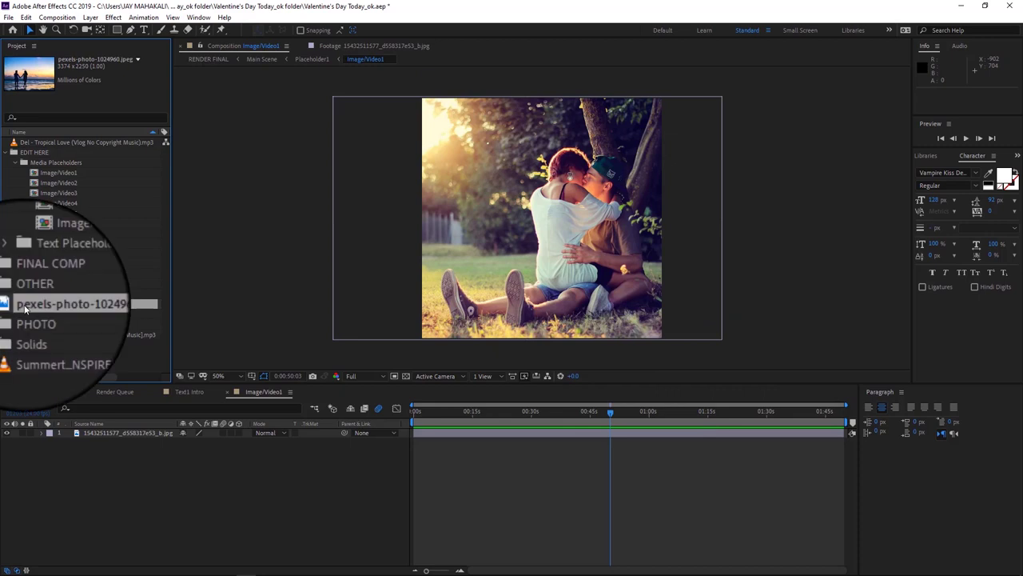
Drag pexels-photo-1024960 into the Image/Video1 timeline and delete the old couple photo layer.
{"action": "left_click_drag", "start_coordinate": [24, 306], "coordinate": [563, 232]}
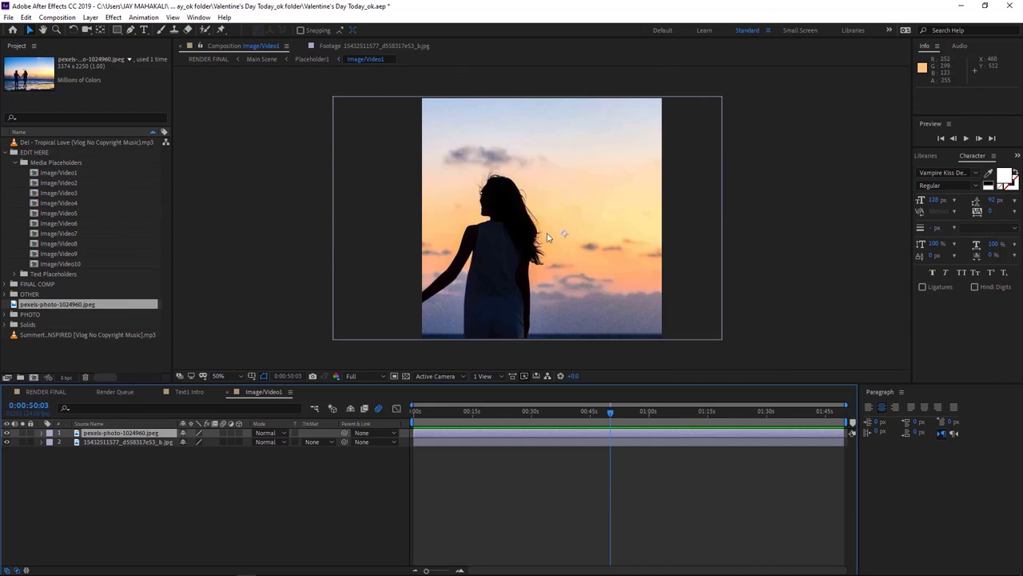
{"action": "left_click", "coordinate": [97, 442]}
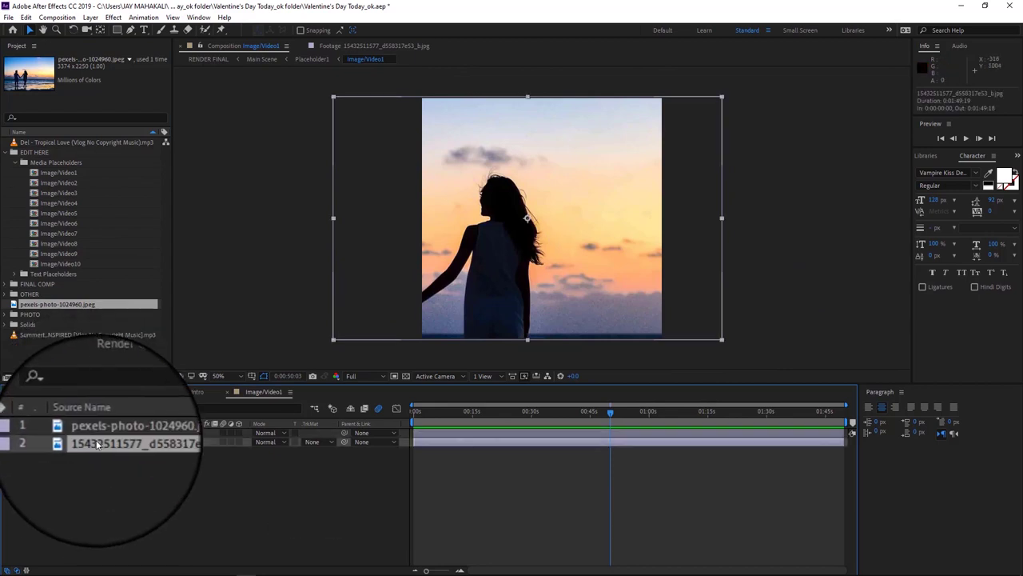
{"action": "key", "text": "Delete"}
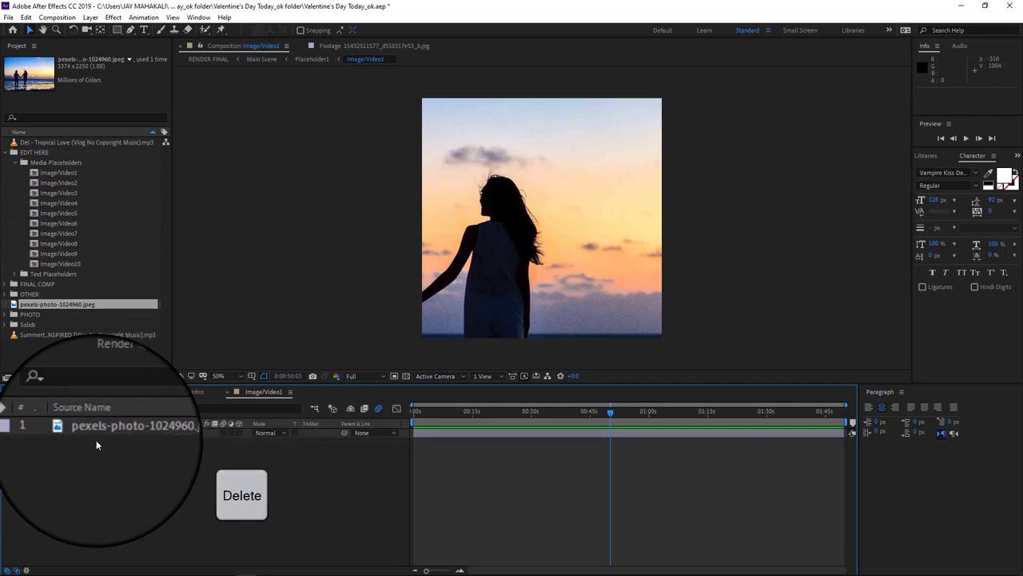
{"action": "left_click", "coordinate": [94, 433]}
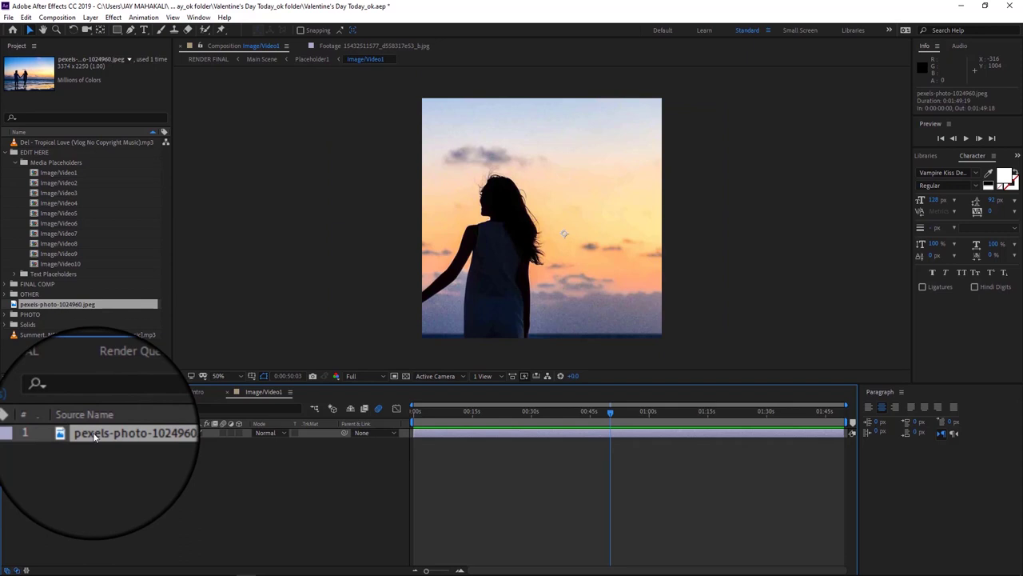
{"action": "scroll", "coordinate": [491, 274], "scroll_direction": "down", "scroll_amount": 4}
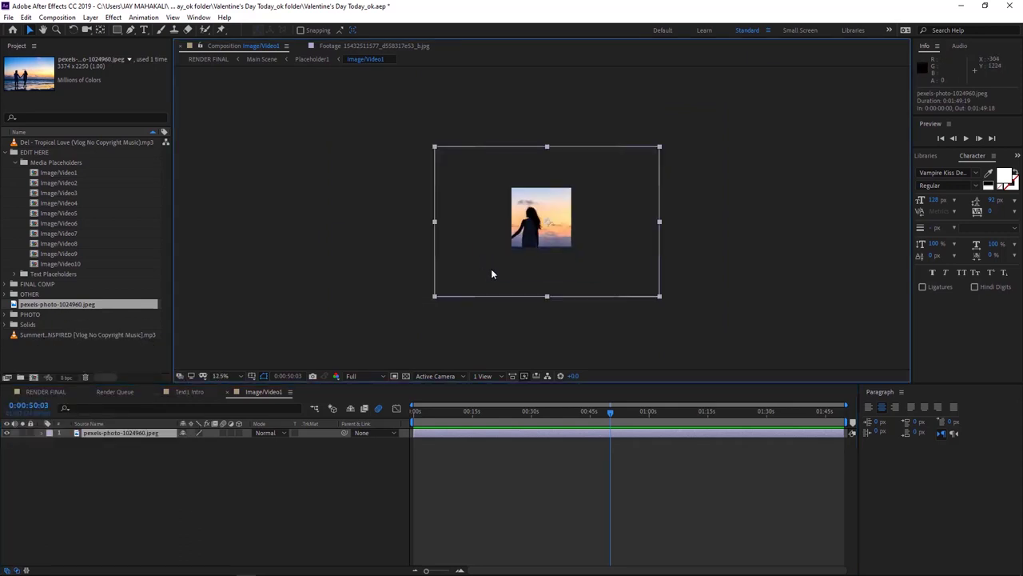
Scale the pexels photo layer down to about 41% so it fits the Image/Video1 frame.
{"action": "key", "text": "period"}
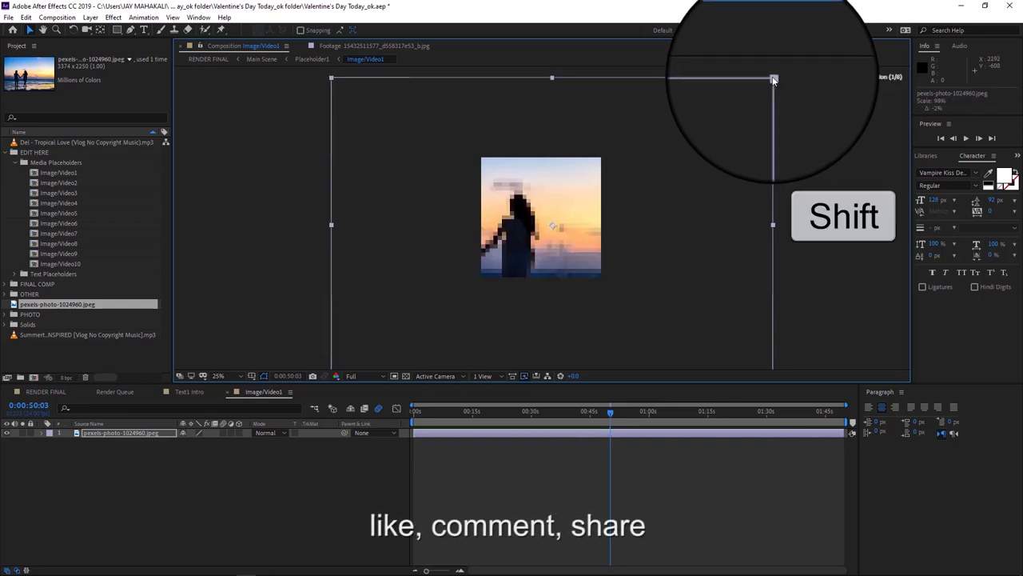
{"action": "left_click_drag", "start_coordinate": [777, 77], "coordinate": [661, 152]}
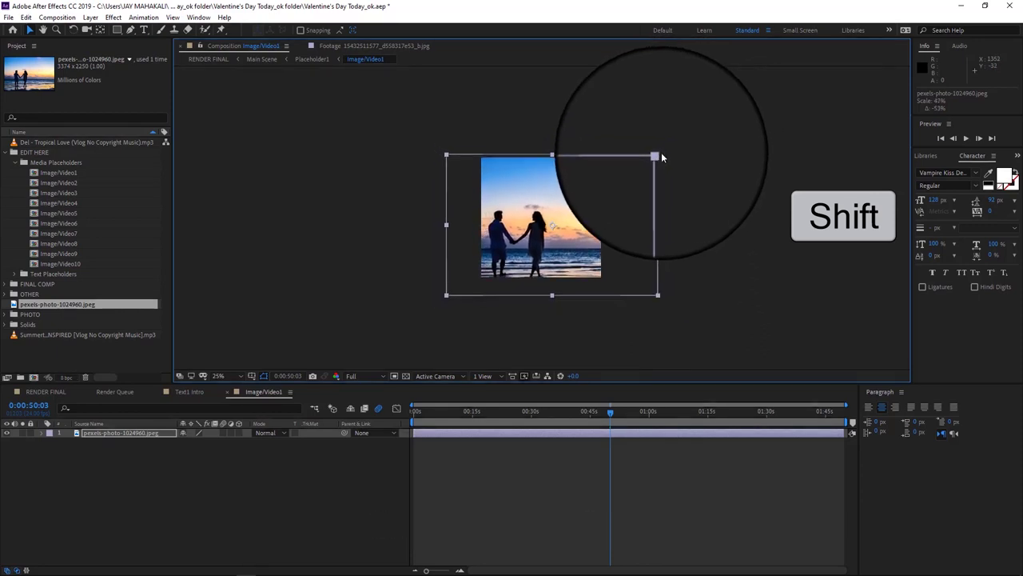
{"action": "key", "text": "comma"}
{"action": "key", "text": "period"}
{"action": "key", "text": "period"}
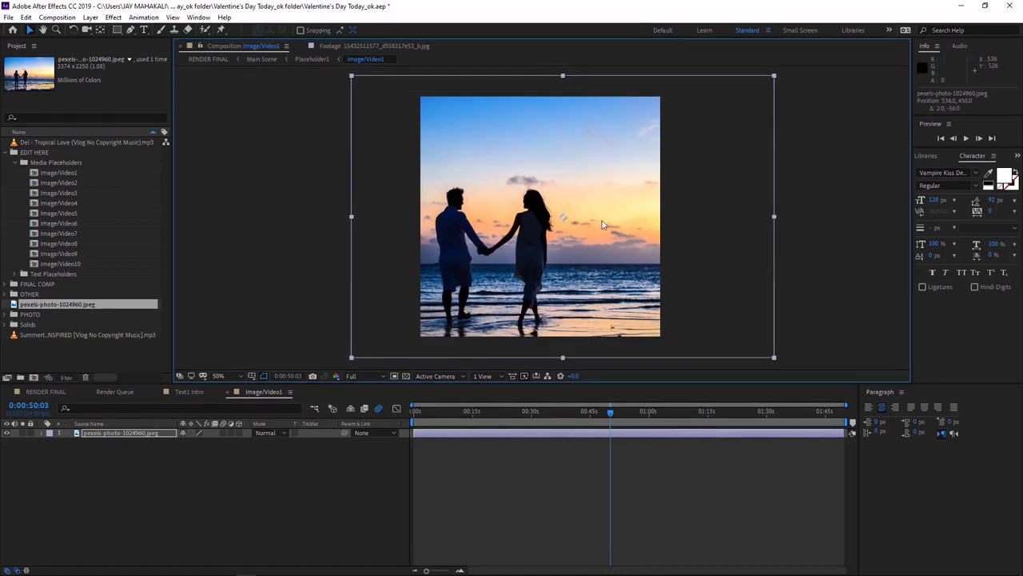
{"action": "left_click", "coordinate": [775, 75]}
{"action": "left_click_drag", "start_coordinate": [775, 76], "coordinate": [747, 95]}
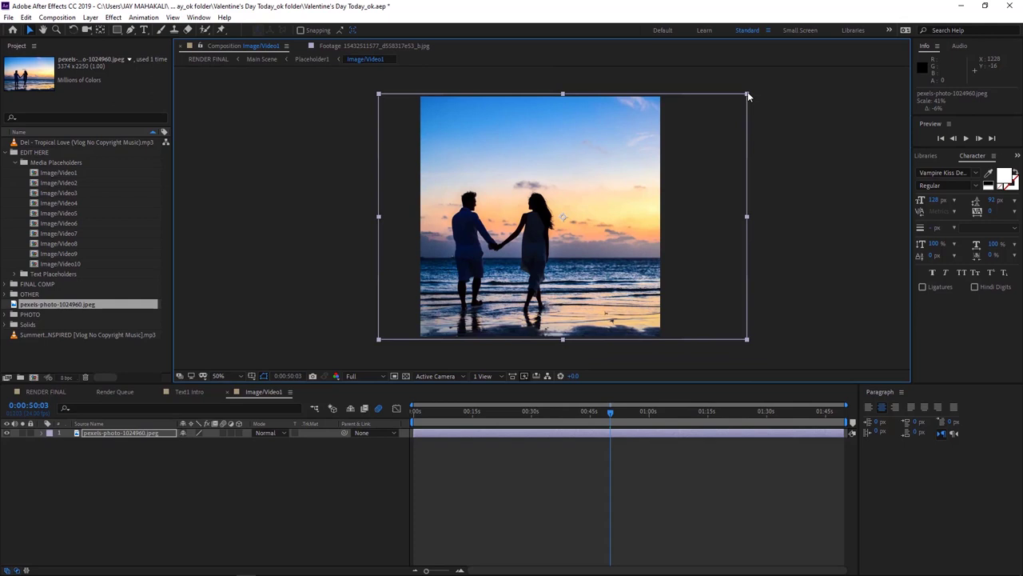
{"action": "left_click_drag", "start_coordinate": [749, 96], "coordinate": [749, 95]}
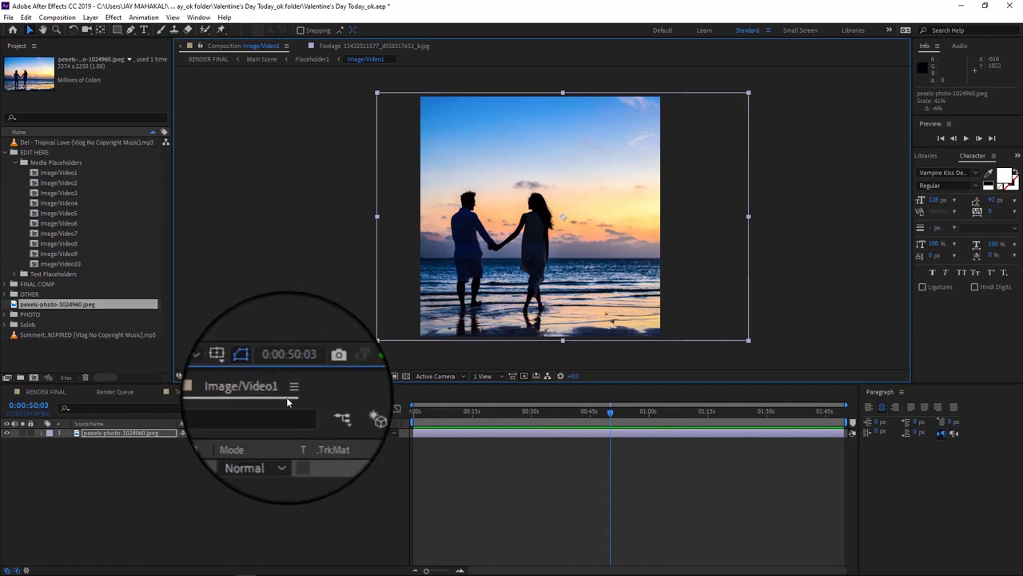
Switch to RENDER FINAL and preview the scenes around 20, 26 and 50 seconds.
{"action": "left_click", "coordinate": [53, 390]}
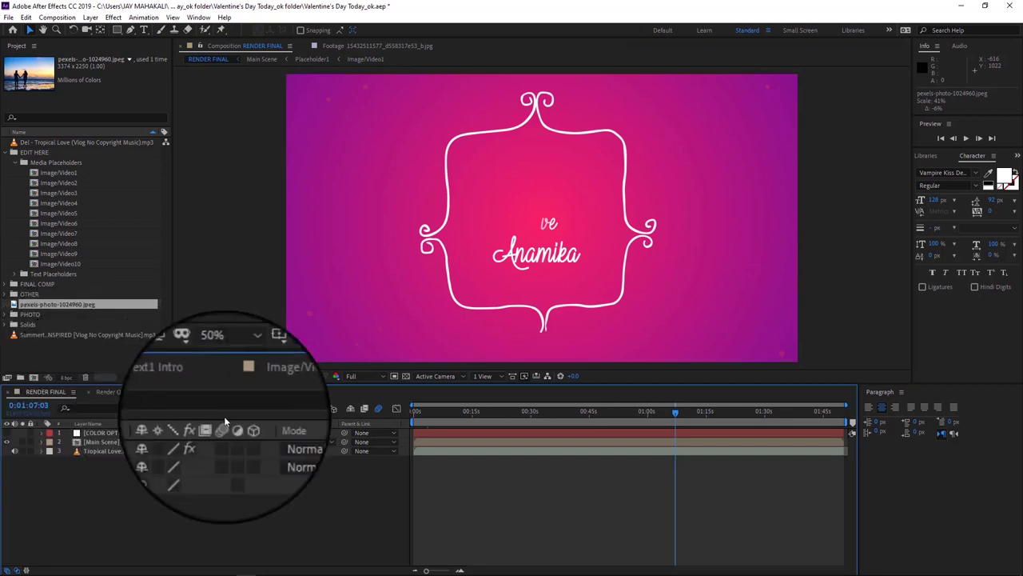
{"action": "left_click_drag", "start_coordinate": [454, 424], "coordinate": [494, 424]}
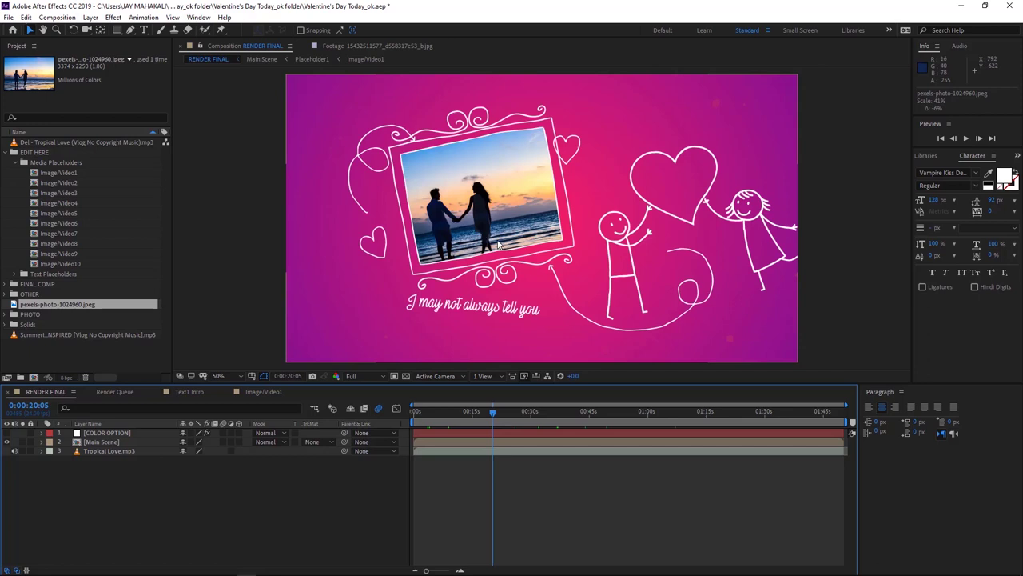
{"action": "left_click", "coordinate": [504, 413]}
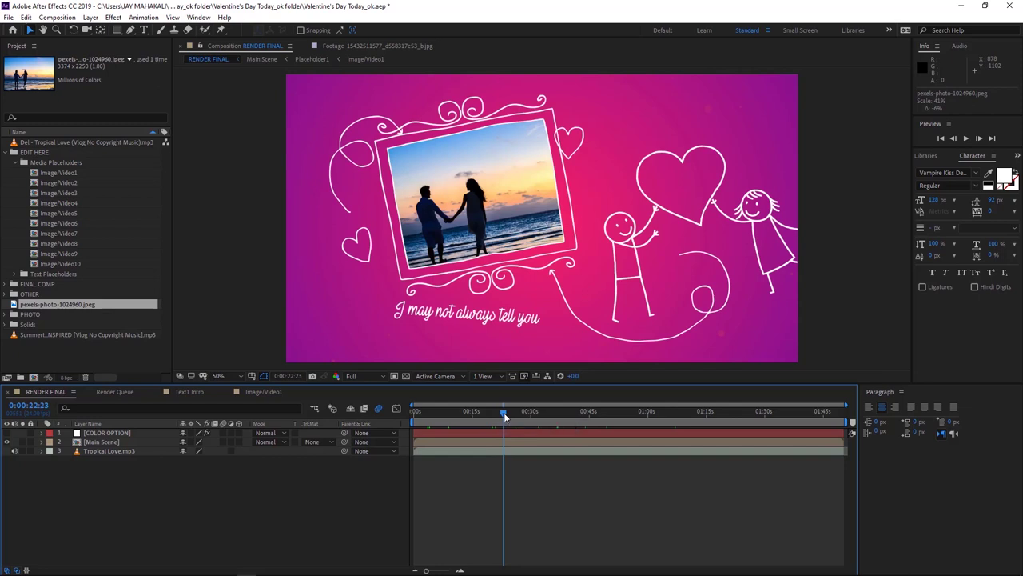
{"action": "left_click_drag", "start_coordinate": [506, 412], "coordinate": [518, 413]}
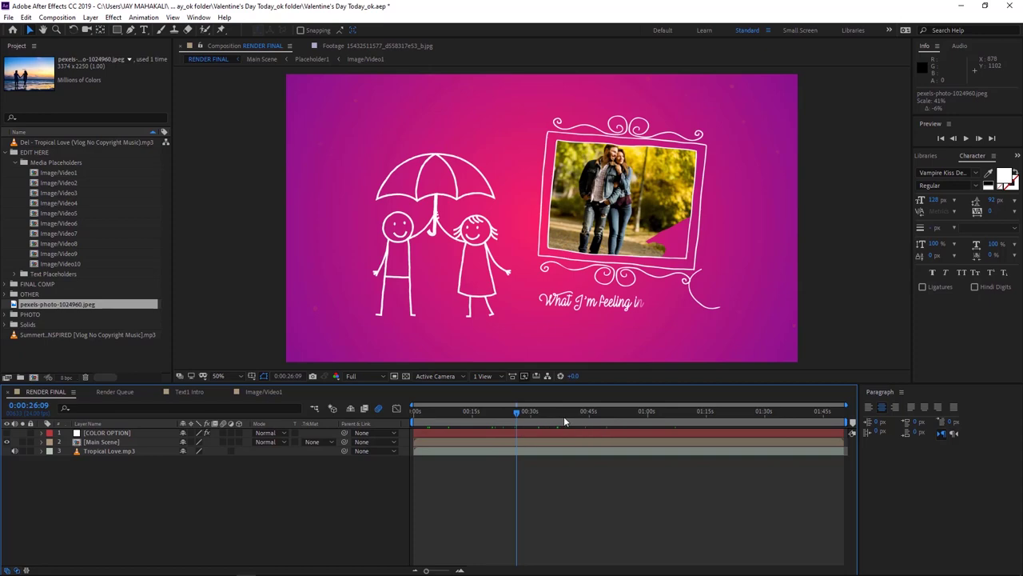
{"action": "left_click_drag", "start_coordinate": [590, 415], "coordinate": [648, 423]}
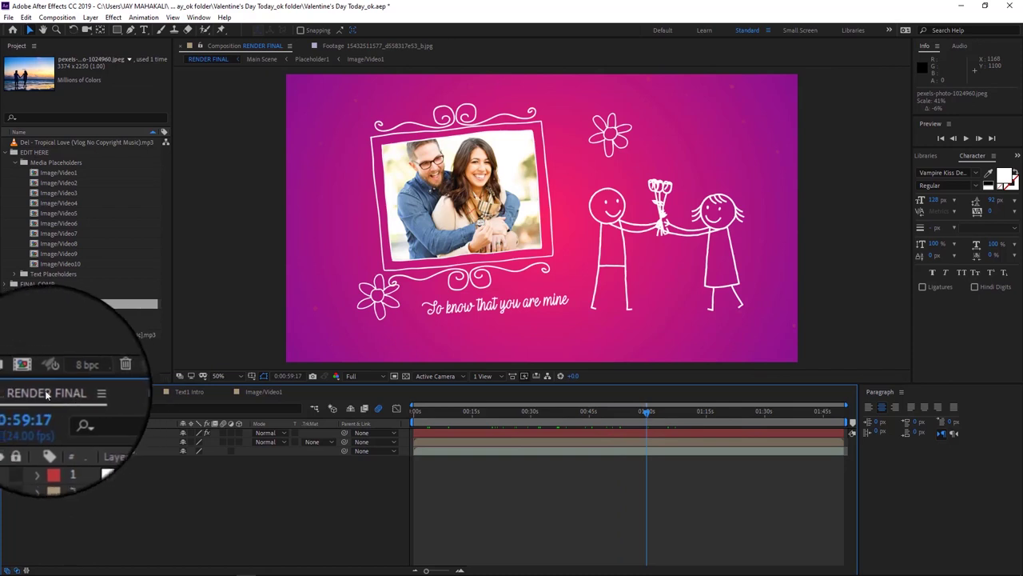
Select the Main Scene layer and add RENDER FINAL to the Render Queue from the Composition menu.
{"action": "left_click", "coordinate": [105, 440]}
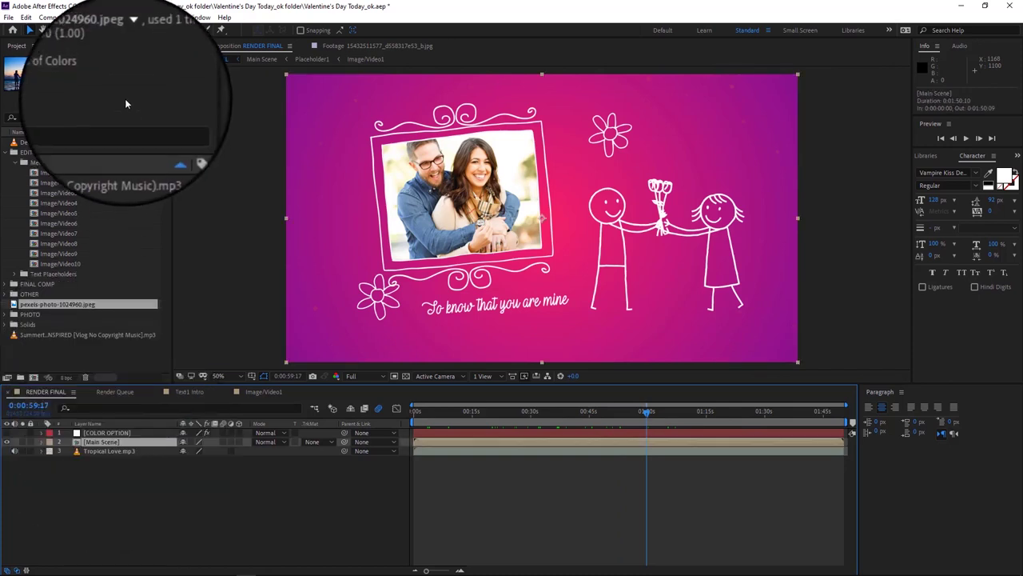
{"action": "left_click", "coordinate": [55, 21]}
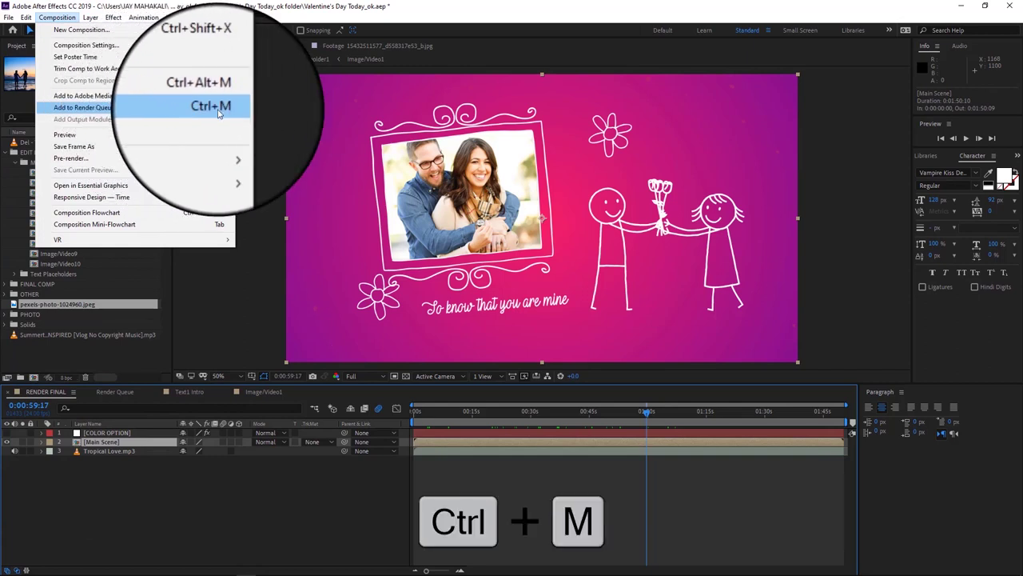
{"action": "left_click", "coordinate": [176, 109]}
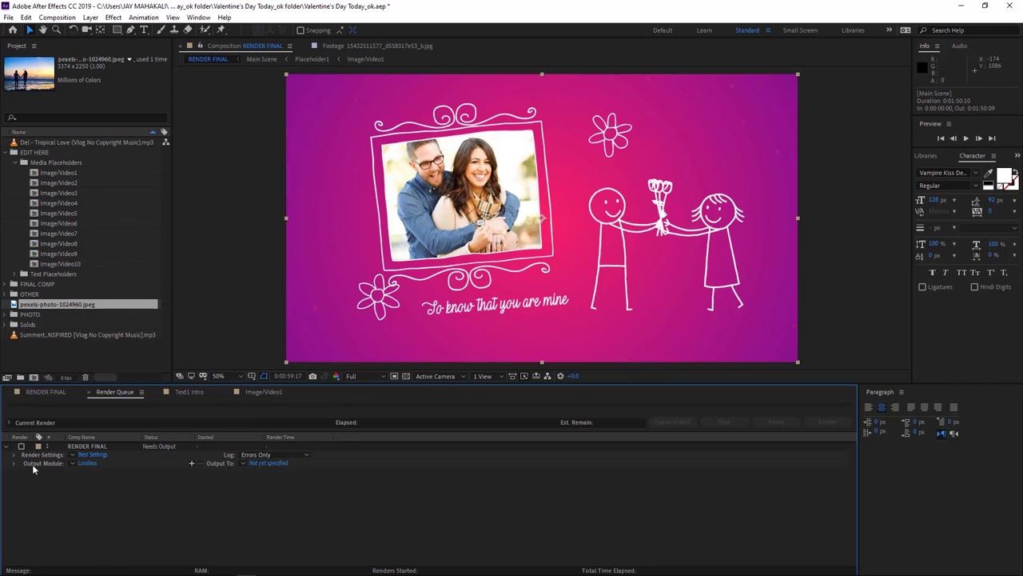
Set the output module to AVI format with audio output on Auto.
{"action": "left_click", "coordinate": [88, 463]}
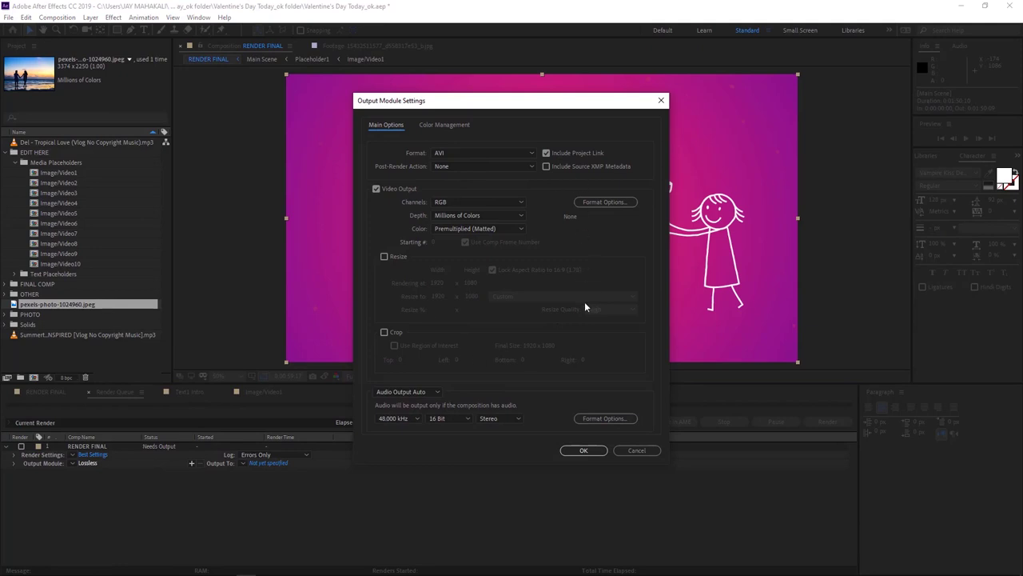
{"action": "left_click", "coordinate": [408, 396]}
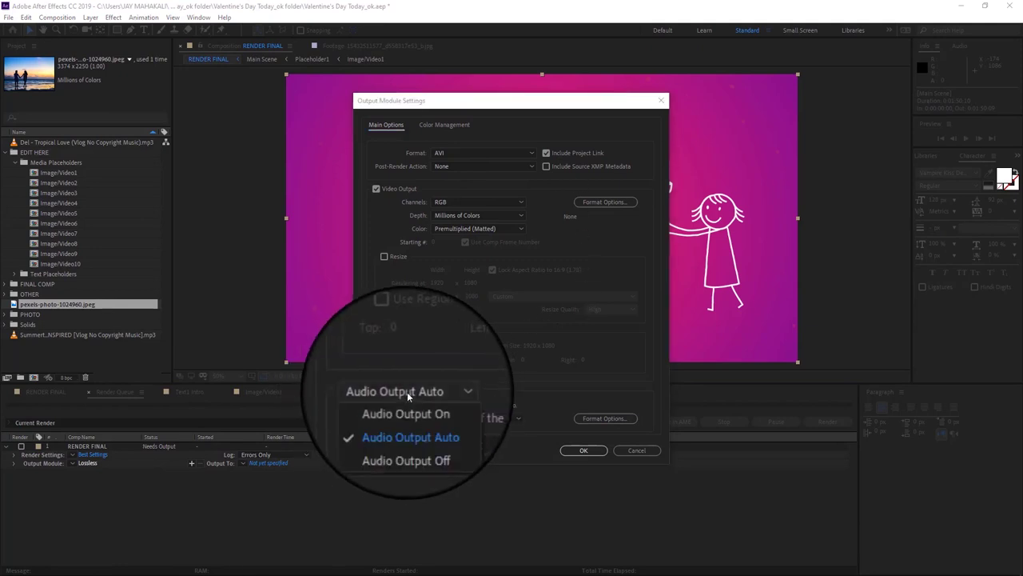
{"action": "left_click", "coordinate": [401, 416]}
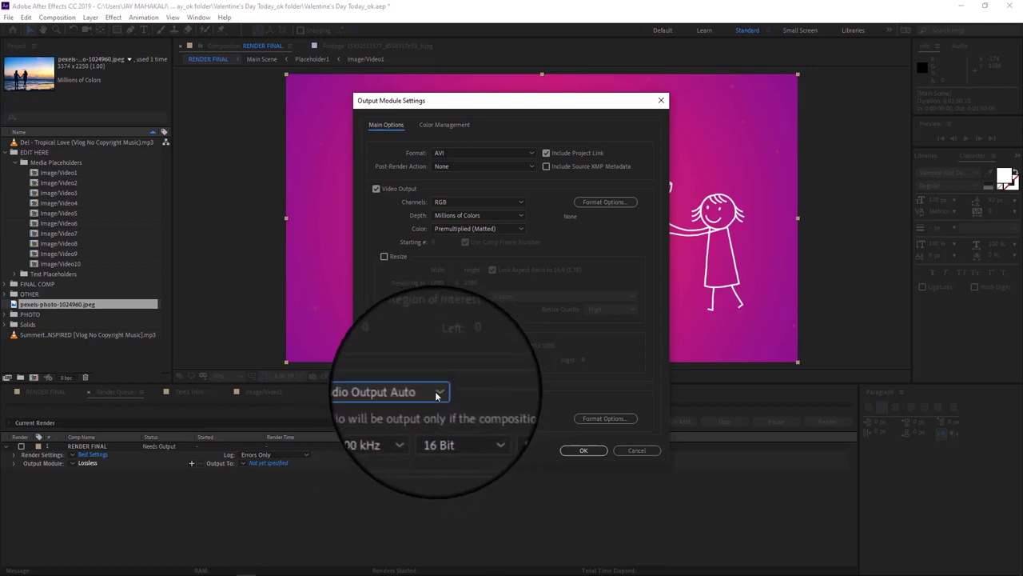
{"action": "left_click", "coordinate": [438, 395]}
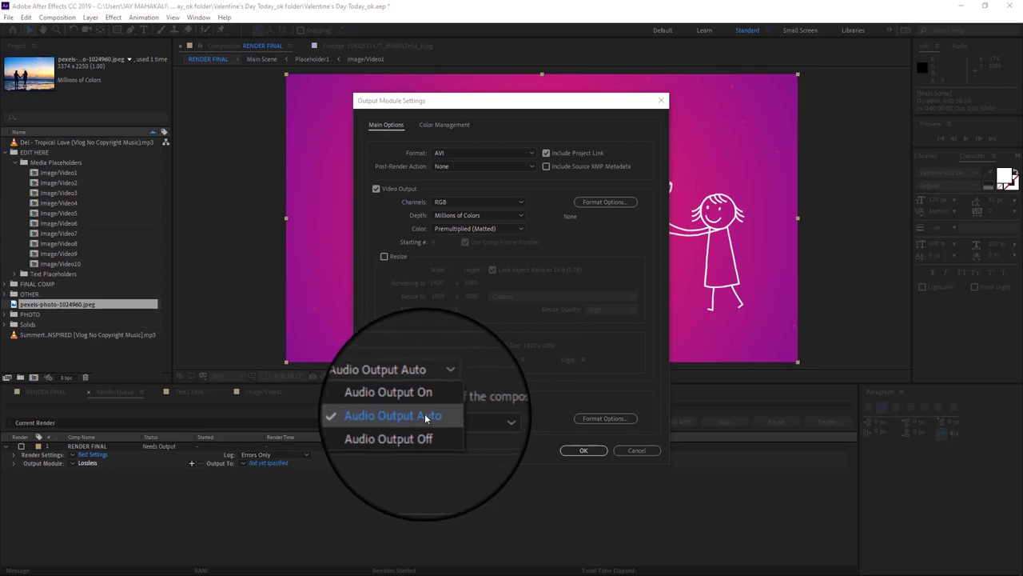
{"action": "left_click", "coordinate": [404, 395]}
{"action": "left_click", "coordinate": [405, 393]}
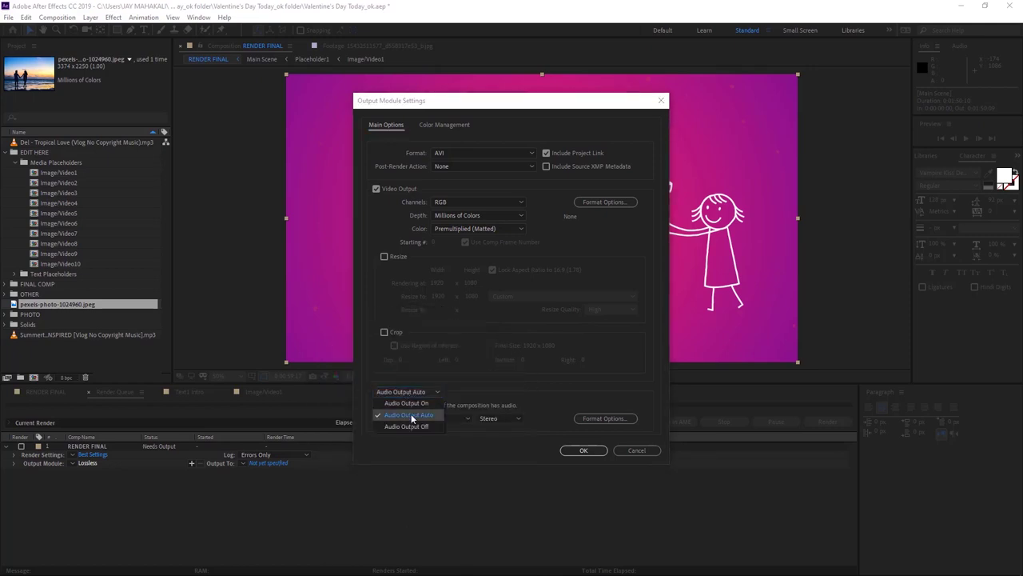
{"action": "left_click", "coordinate": [408, 413]}
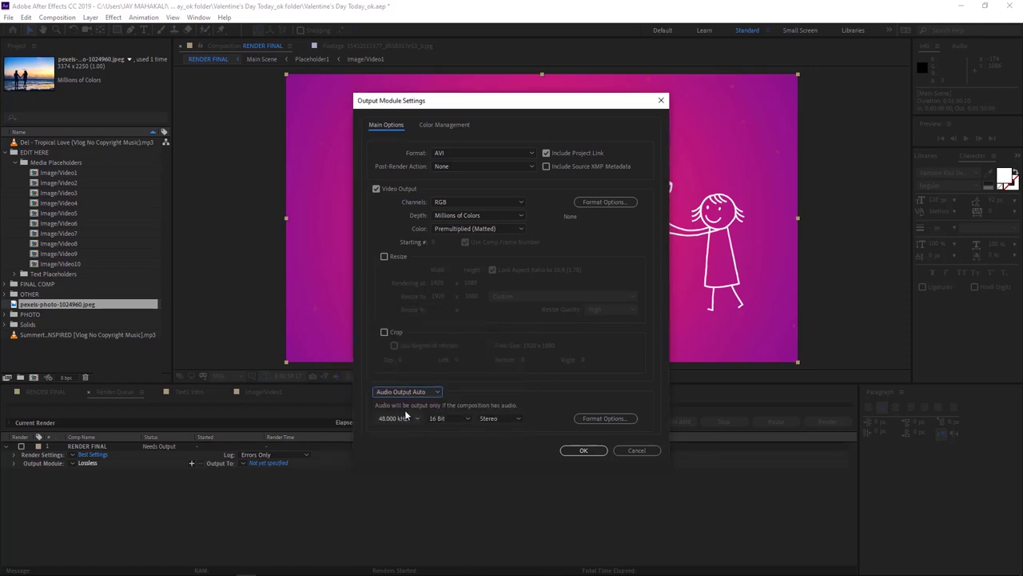
{"action": "left_click", "coordinate": [453, 155]}
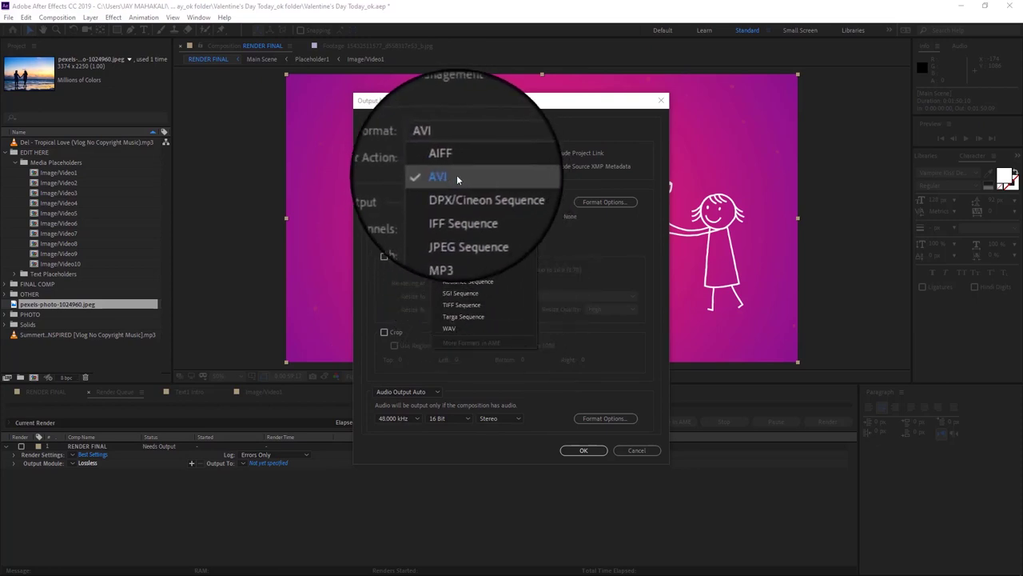
{"action": "left_click", "coordinate": [457, 175]}
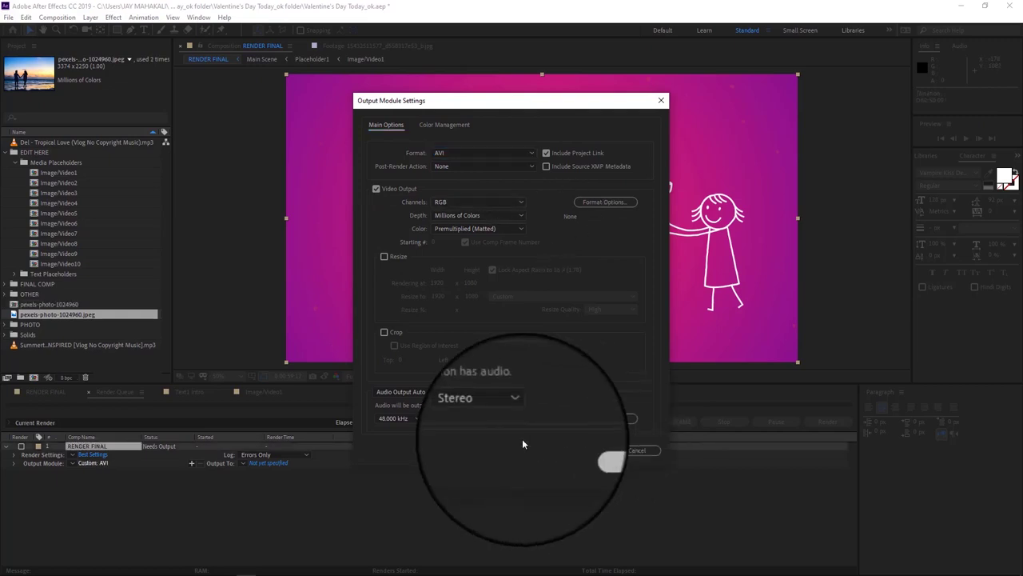
{"action": "left_click", "coordinate": [584, 450]}
Set the render output file to Demo_001.avi on the Desktop.
{"action": "left_click", "coordinate": [583, 450]}
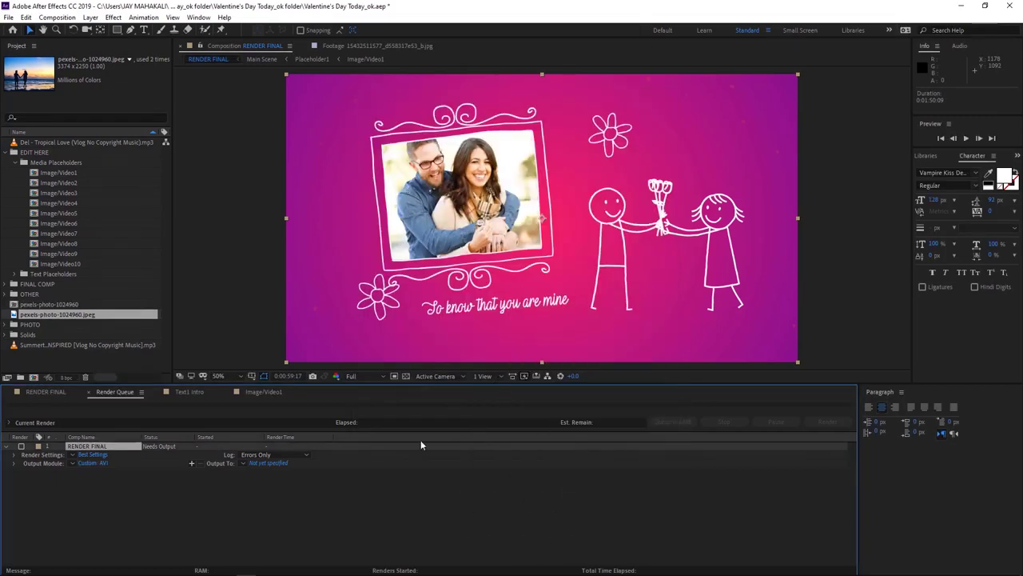
{"action": "left_click", "coordinate": [273, 462]}
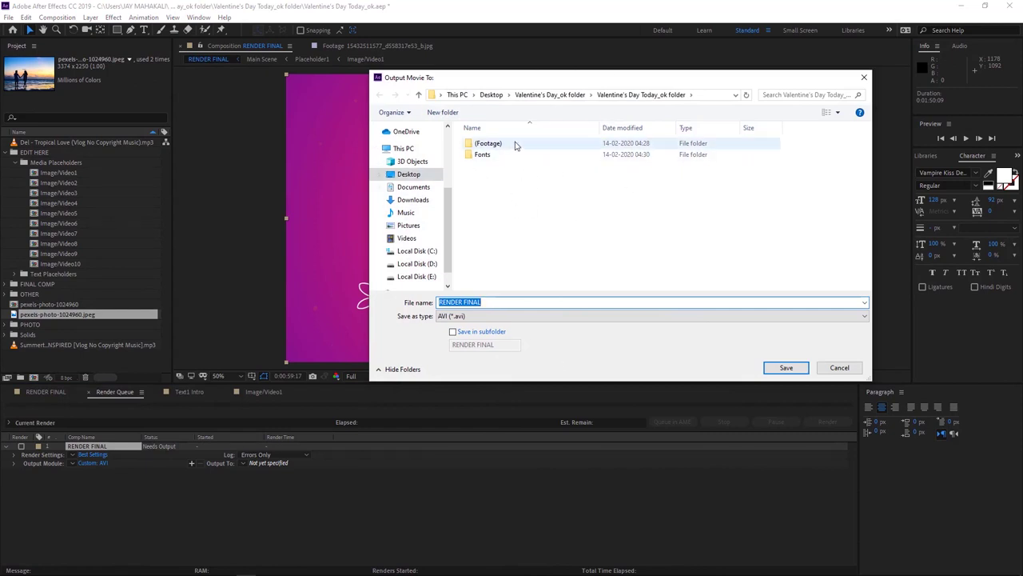
{"action": "left_click_drag", "start_coordinate": [551, 83], "coordinate": [456, 88]}
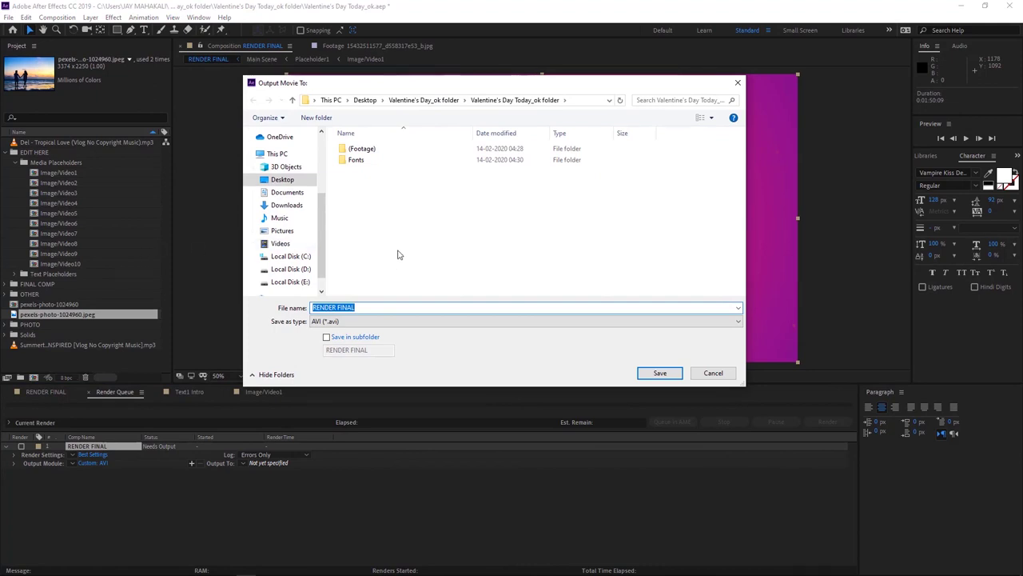
{"action": "left_click", "coordinate": [283, 180]}
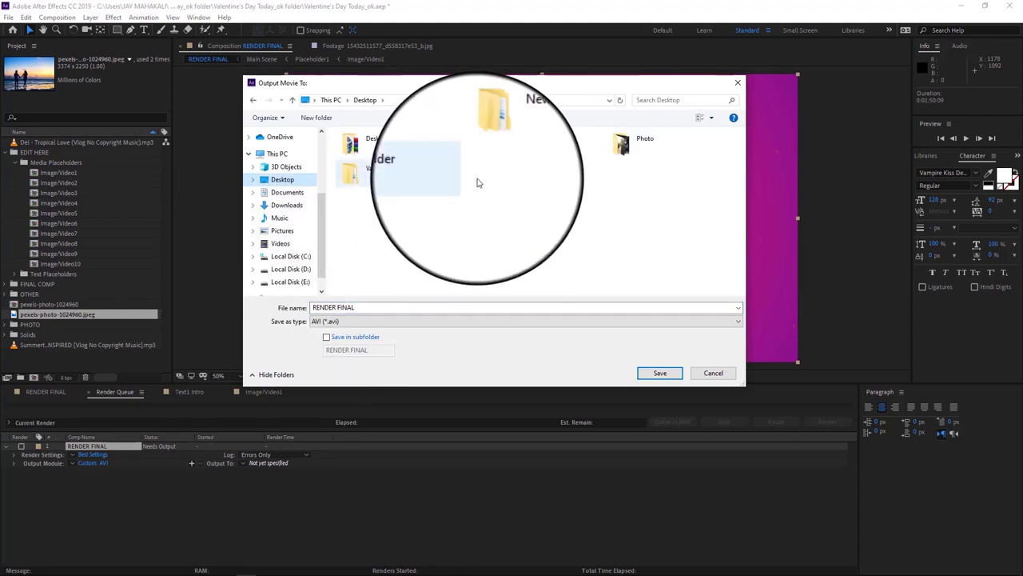
{"action": "left_click", "coordinate": [359, 307]}
{"action": "type", "text": "Demo_001"}
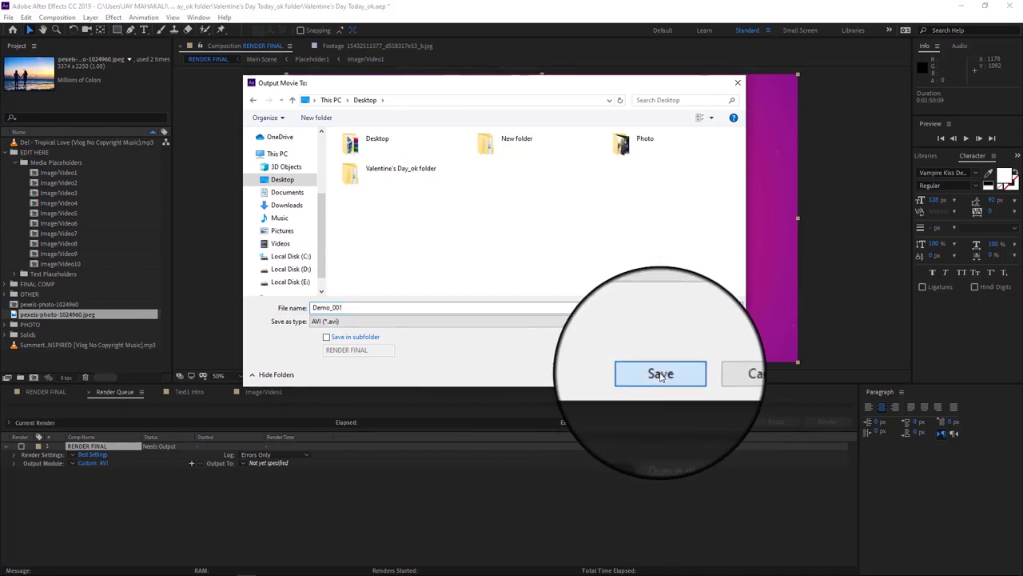
{"action": "left_click", "coordinate": [660, 373]}
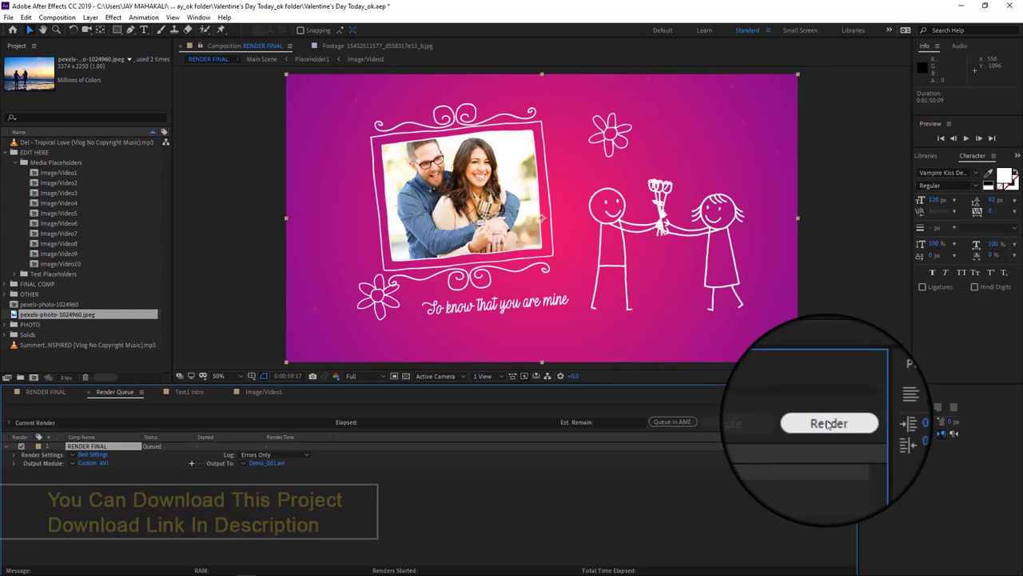
Start rendering RENDER FINAL to Demo_001.avi from the Render Queue.
{"action": "left_click", "coordinate": [829, 423]}
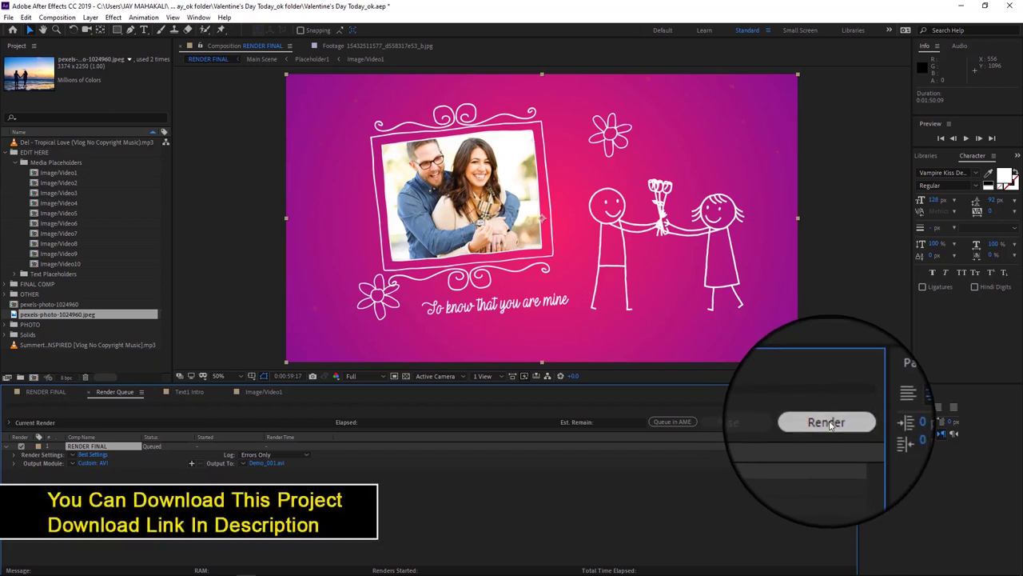